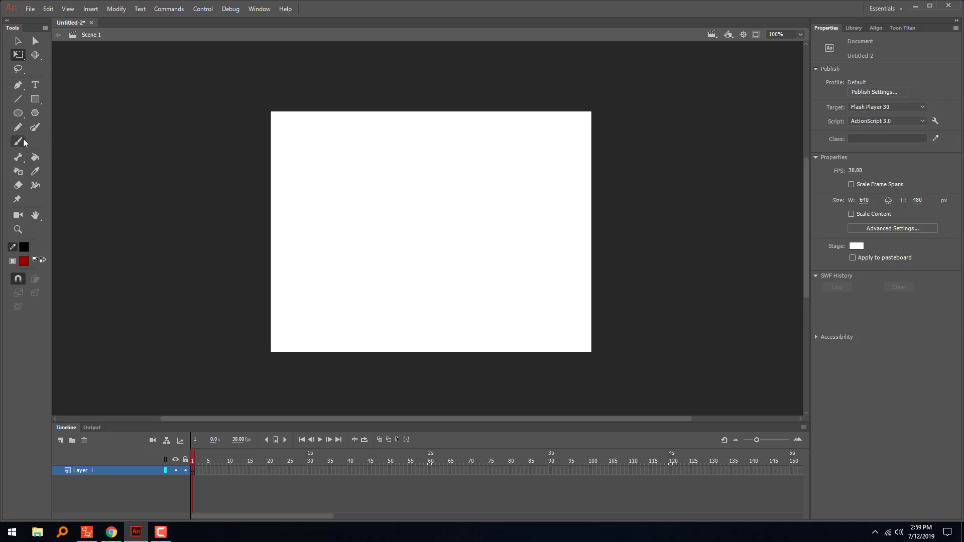
Step: Pick the Oval tool, set to a black 1.00 stroke and dark red fill
{"action": "left_click", "coordinate": [18, 113]}
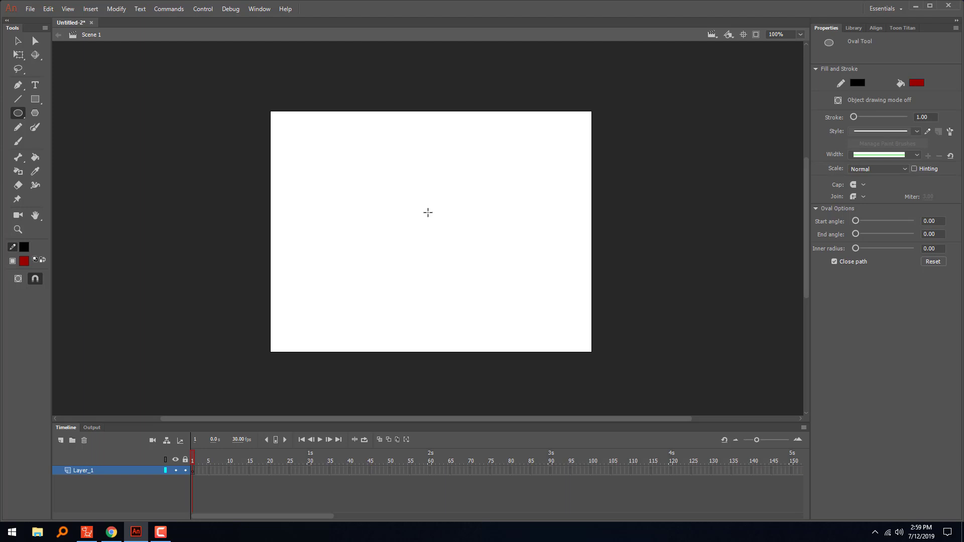
Step: Draw a small dark red circle near the stage centre and convert it to a movie clip named 'center'
{"action": "left_click_drag", "start_coordinate": [427, 212], "coordinate": [443, 229]}
{"action": "left_click", "coordinate": [18, 41]}
{"action": "left_click_drag", "start_coordinate": [474, 184], "coordinate": [401, 268]}
{"action": "left_click", "coordinate": [116, 8]}
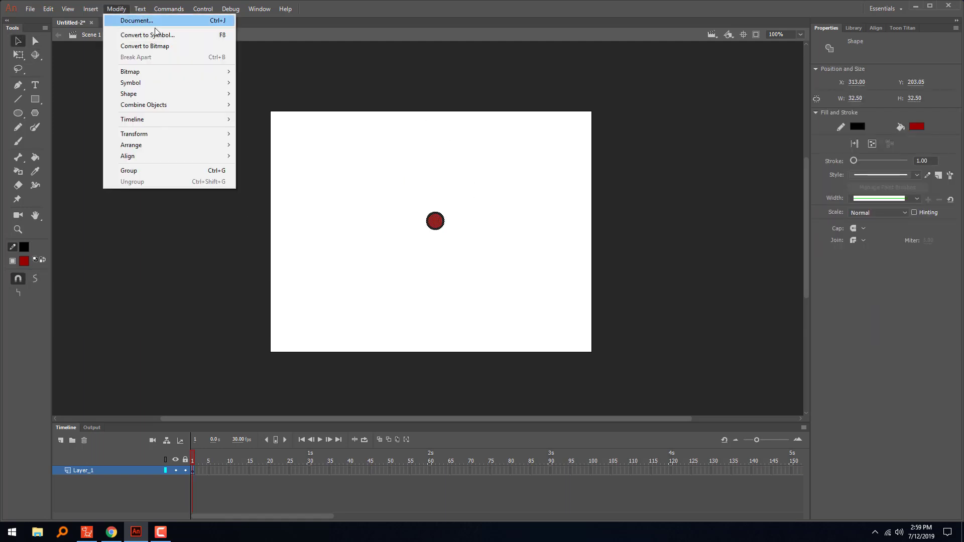
{"action": "left_click", "coordinate": [179, 34]}
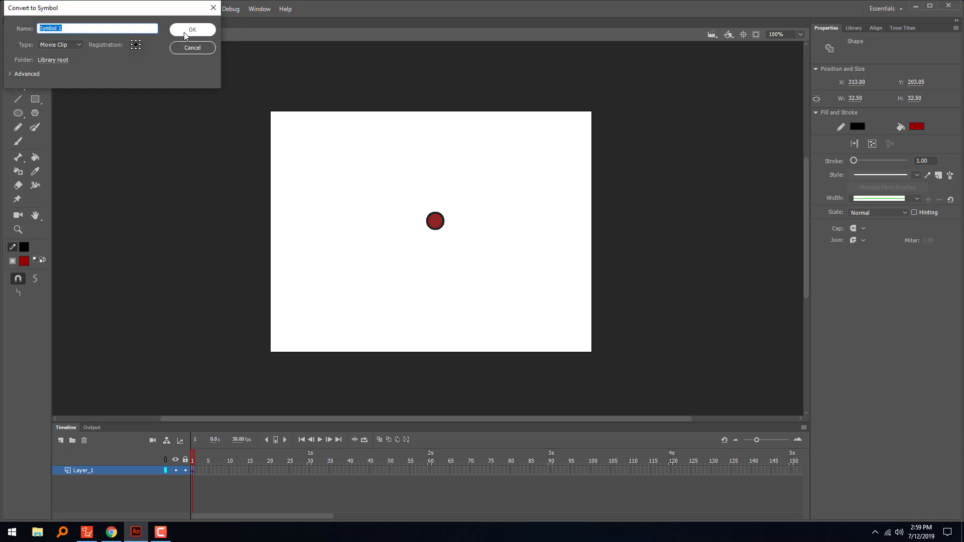
{"action": "type", "text": "center"}
{"action": "left_click", "coordinate": [192, 30]}
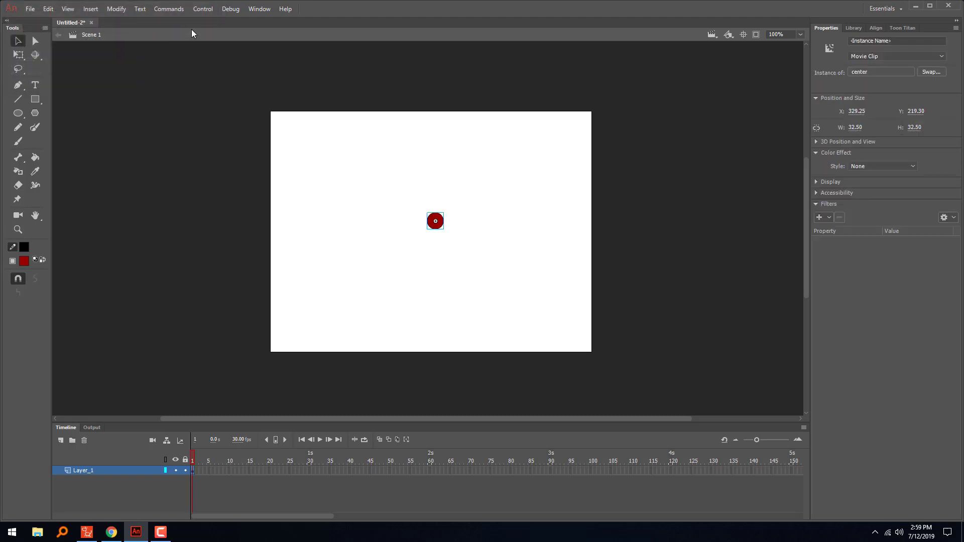
Step: Draw a tall rectangle left of the circle, reshape it into a pointed 40×287.15 blade, and select it
{"action": "left_click", "coordinate": [36, 99]}
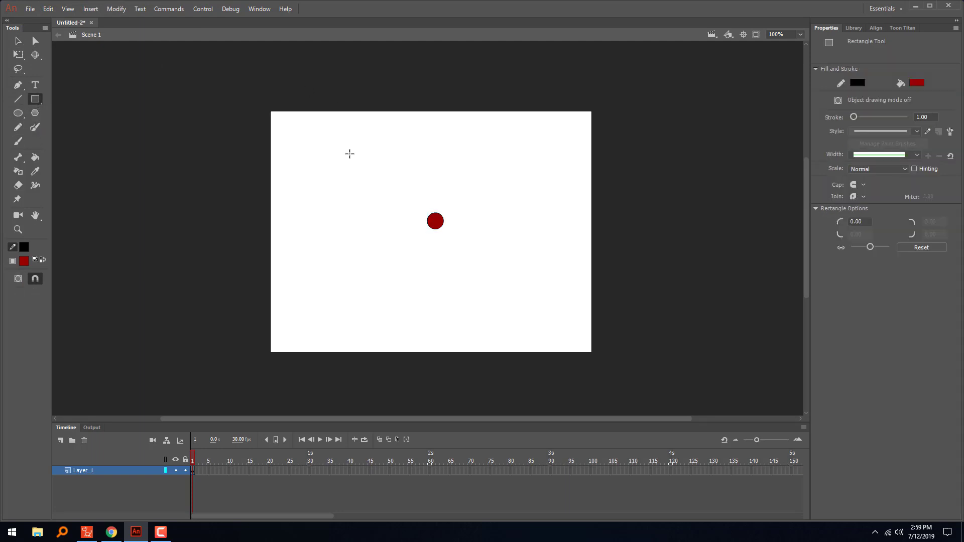
{"action": "mouse_move", "coordinate": [343, 129]}
{"action": "left_mouse_down"}
{"action": "mouse_move", "coordinate": [357, 276]}
{"action": "mouse_move", "coordinate": [363, 249]}
{"action": "left_mouse_up"}
{"action": "left_click", "coordinate": [18, 41]}
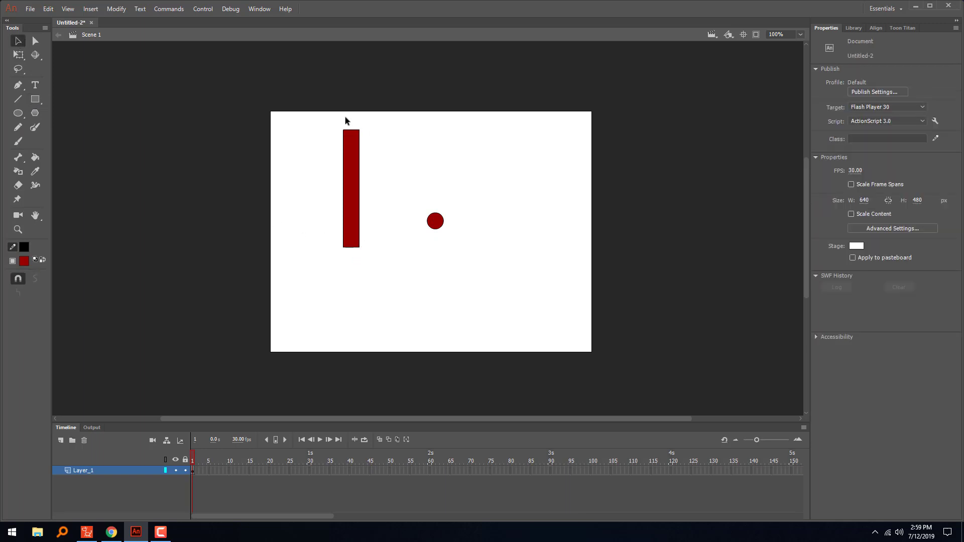
{"action": "left_click_drag", "start_coordinate": [352, 131], "coordinate": [352, 115]}
{"action": "left_click_drag", "start_coordinate": [360, 129], "coordinate": [360, 124]}
{"action": "mouse_move", "coordinate": [360, 246]}
{"action": "left_mouse_down"}
{"action": "mouse_move", "coordinate": [351, 257]}
{"action": "mouse_move", "coordinate": [346, 244]}
{"action": "mouse_move", "coordinate": [358, 245]}
{"action": "left_mouse_up"}
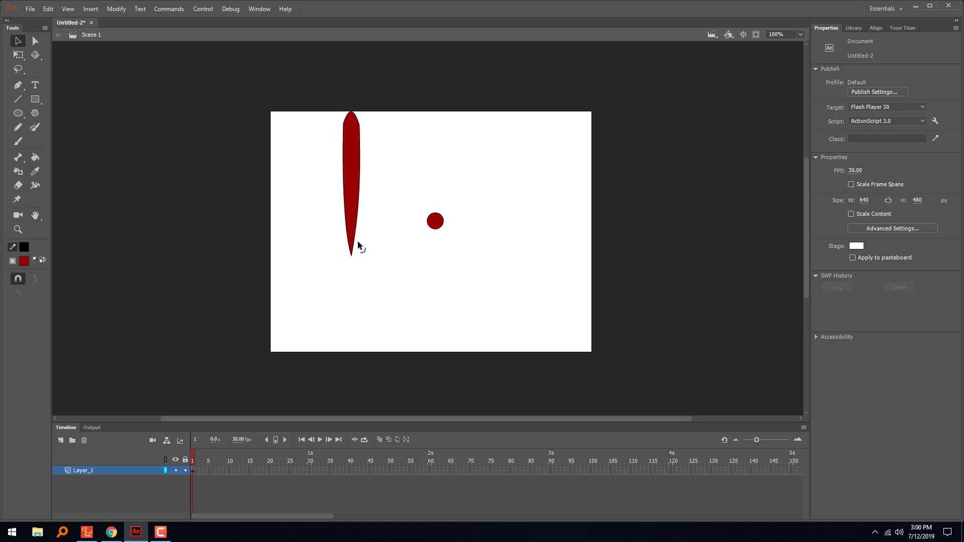
{"action": "left_click_drag", "start_coordinate": [360, 133], "coordinate": [340, 124]}
{"action": "left_click_drag", "start_coordinate": [369, 88], "coordinate": [311, 311]}
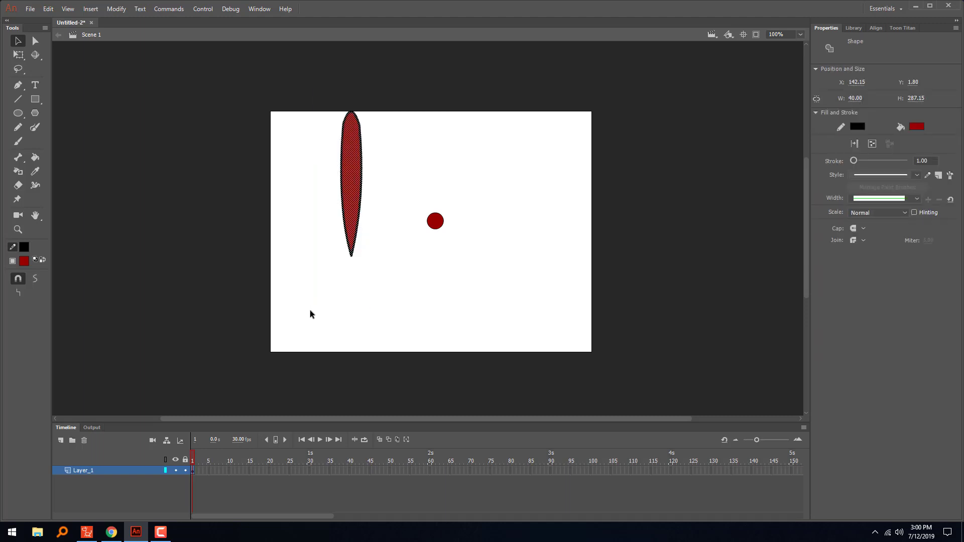
Step: Cut the blade, enter the center symbol, and add a new layer inside it
{"action": "key", "text": "Delete"}
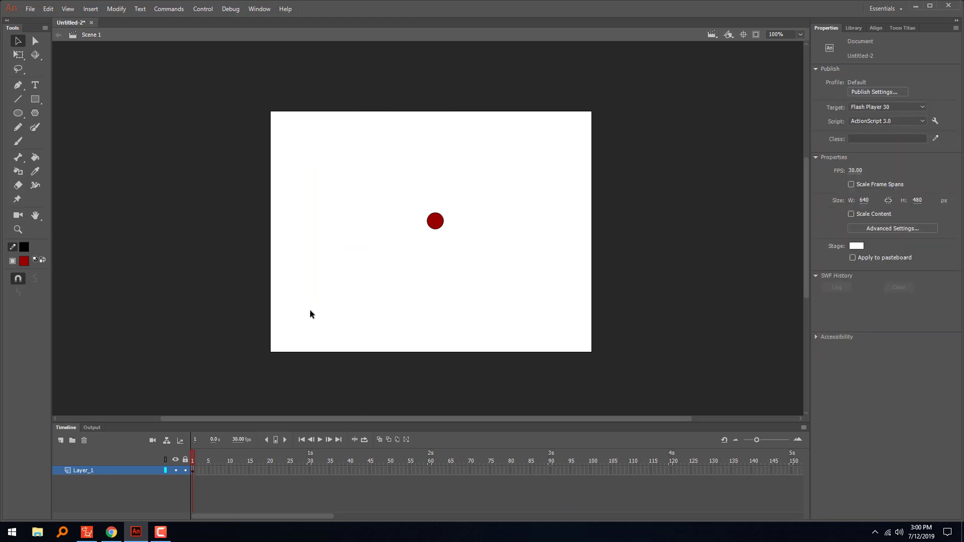
{"action": "left_click", "coordinate": [442, 224]}
{"action": "double_click", "coordinate": [442, 223]}
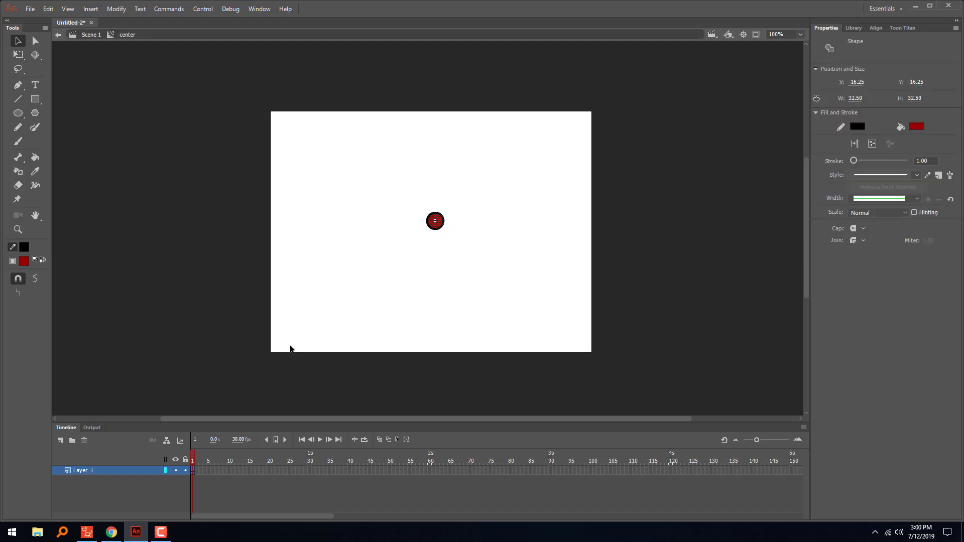
{"action": "left_click", "coordinate": [61, 441]}
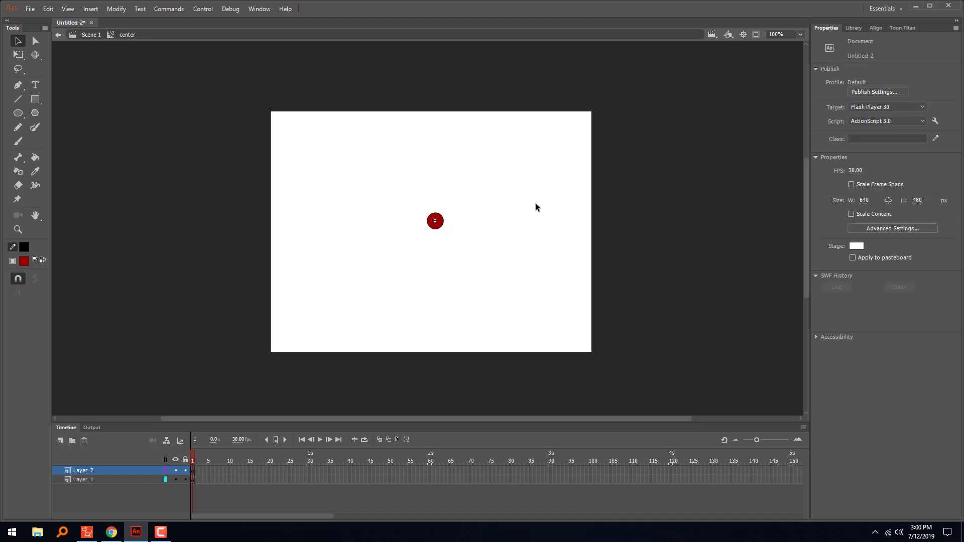
Step: Paste the blade in center on Layer_2 and nudge it upright with its point on the hub
{"action": "right_click", "coordinate": [554, 198]}
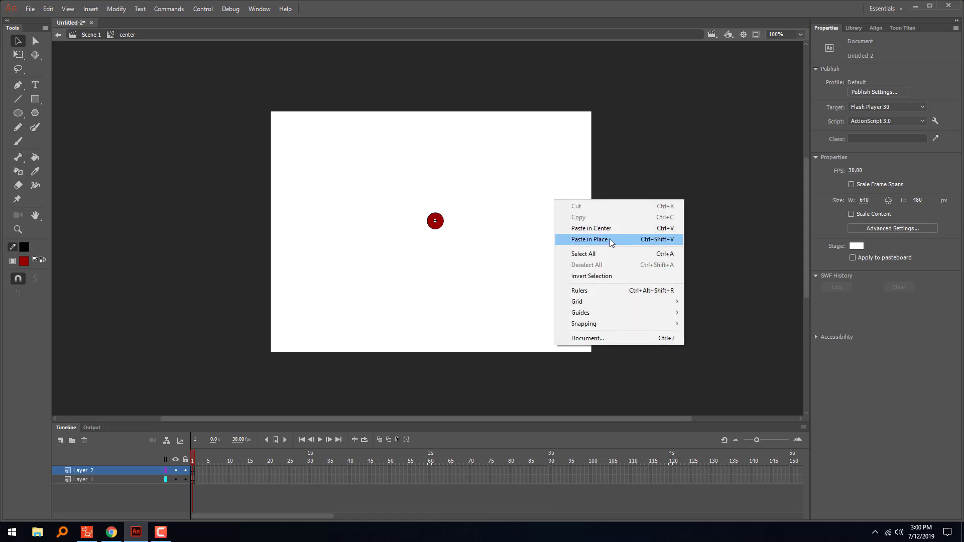
{"action": "left_click", "coordinate": [612, 229]}
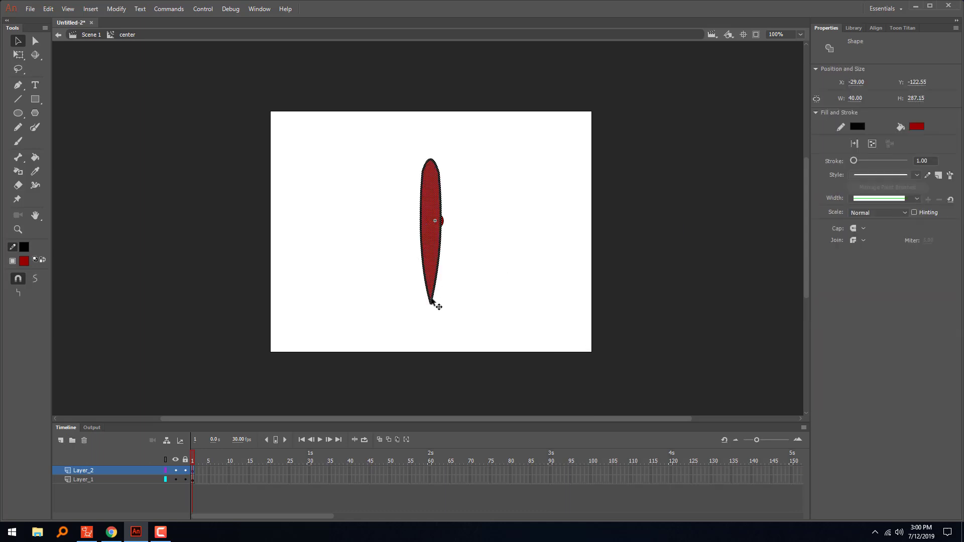
{"action": "left_click_drag", "start_coordinate": [439, 303], "coordinate": [439, 213]}
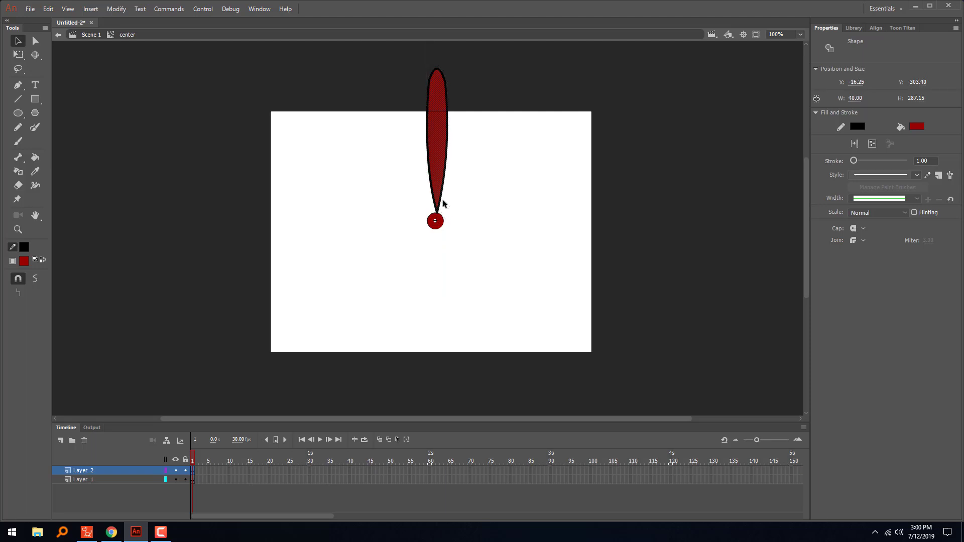
{"action": "key", "text": "Left"}
{"action": "key", "text": "Left"}
{"action": "key", "text": "Left"}
{"action": "key", "text": "Left"}
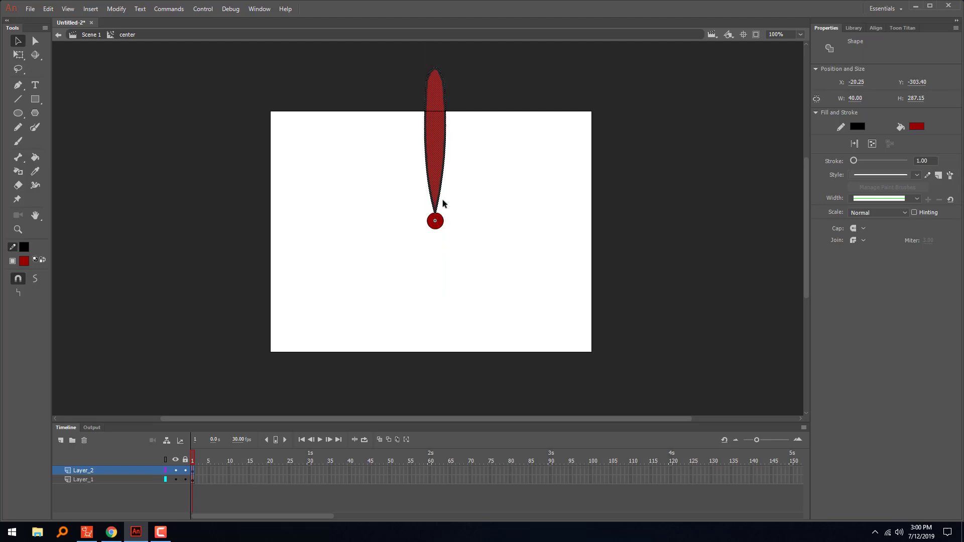
{"action": "key", "text": "Down"}
{"action": "key", "text": "Down"}
{"action": "key", "text": "Down"}
{"action": "key", "text": "Down"}
{"action": "key", "text": "Down"}
{"action": "key", "text": "Down"}
{"action": "key", "text": "Down"}
{"action": "key", "text": "Down"}
{"action": "key", "text": "Down"}
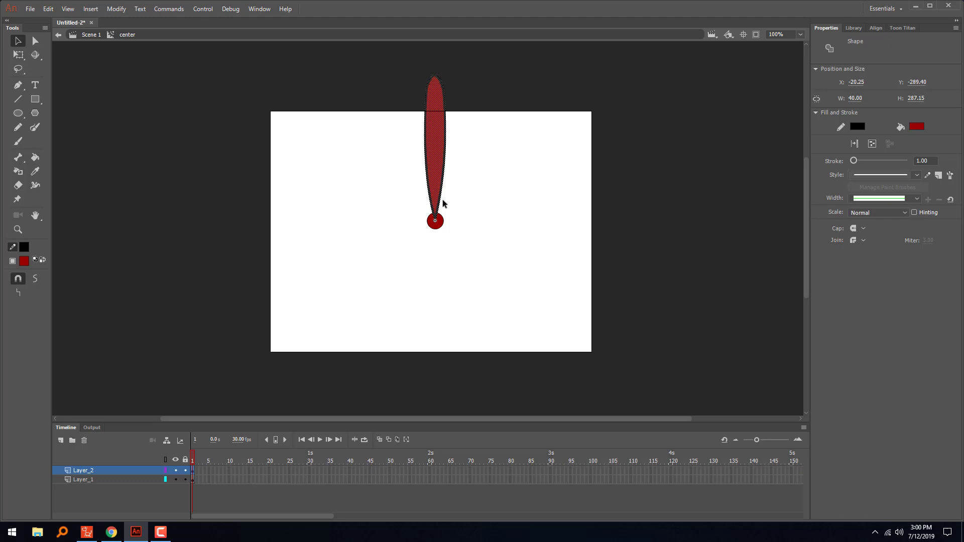
Step: Convert the blade into its own movie clip symbol
{"action": "left_click", "coordinate": [121, 9]}
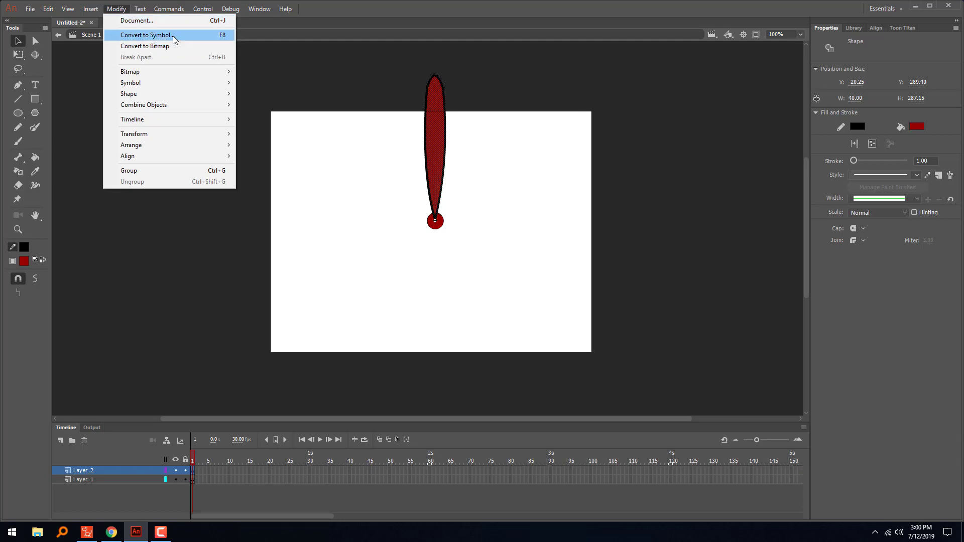
{"action": "left_click", "coordinate": [173, 35]}
{"action": "type", "text": "n,hf"}
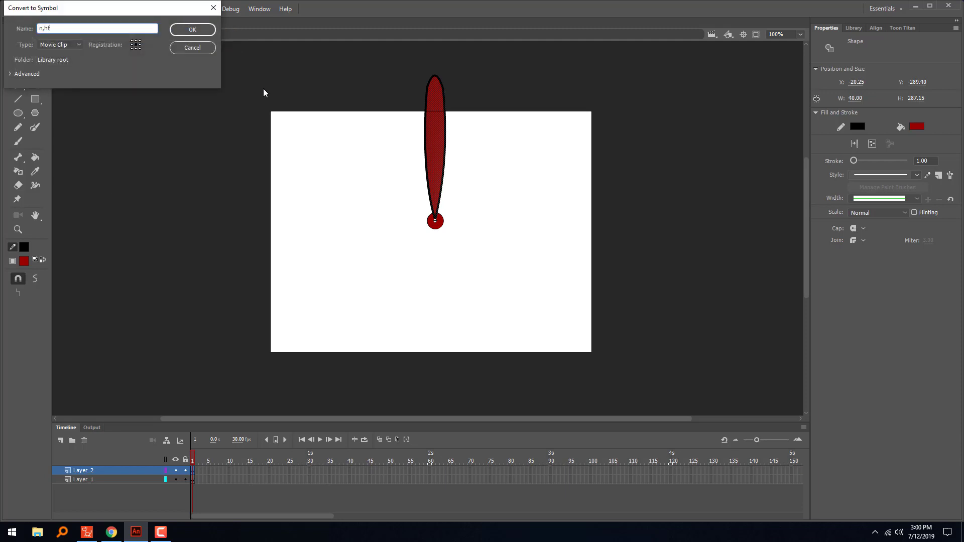
{"action": "key", "text": "BackSpace"}
{"action": "key", "text": "BackSpace"}
{"action": "key", "text": "BackSpace"}
{"action": "key", "text": "BackSpace"}
{"action": "type", "text": "center"}
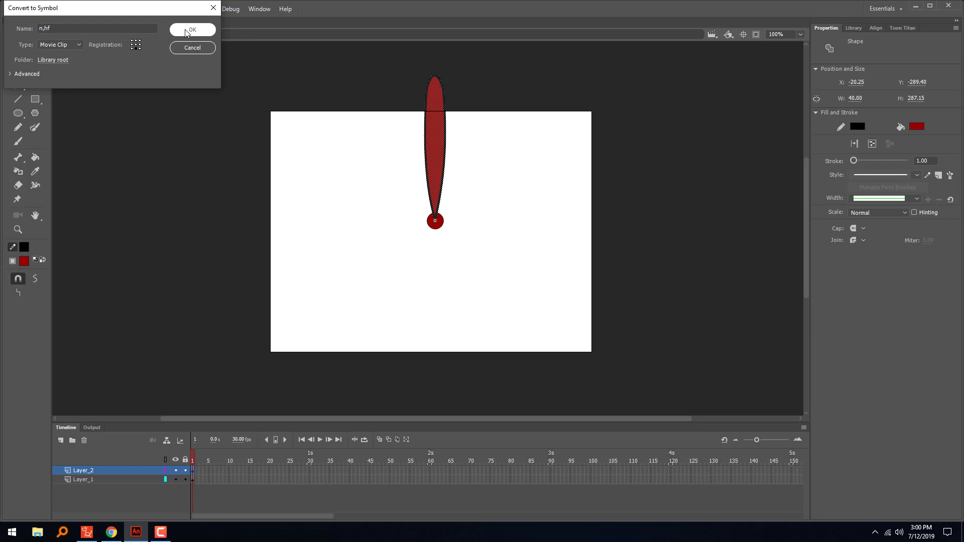
{"action": "left_click", "coordinate": [185, 29]}
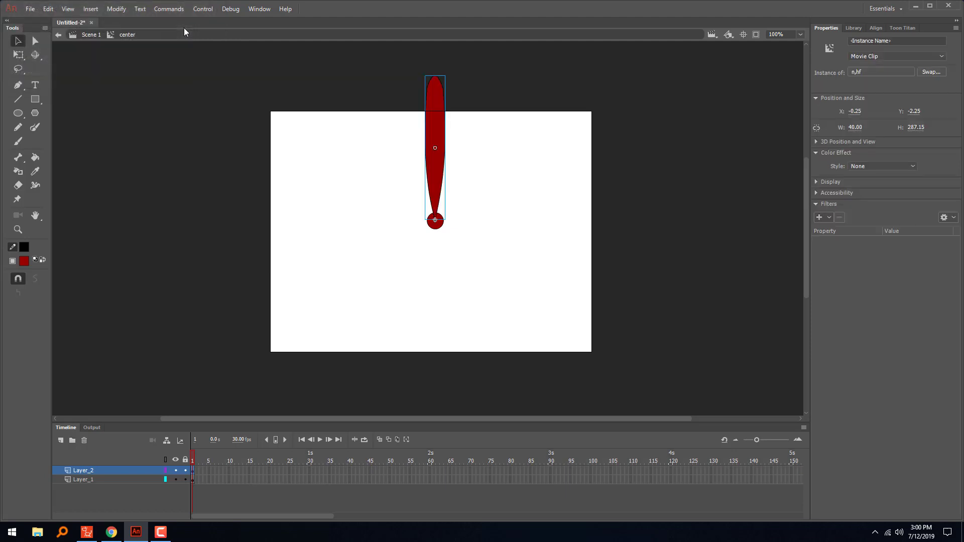
Step: Move the blade's pivot onto the hub and rotate a copy 180° to point down
{"action": "key", "text": "ctrl+d"}
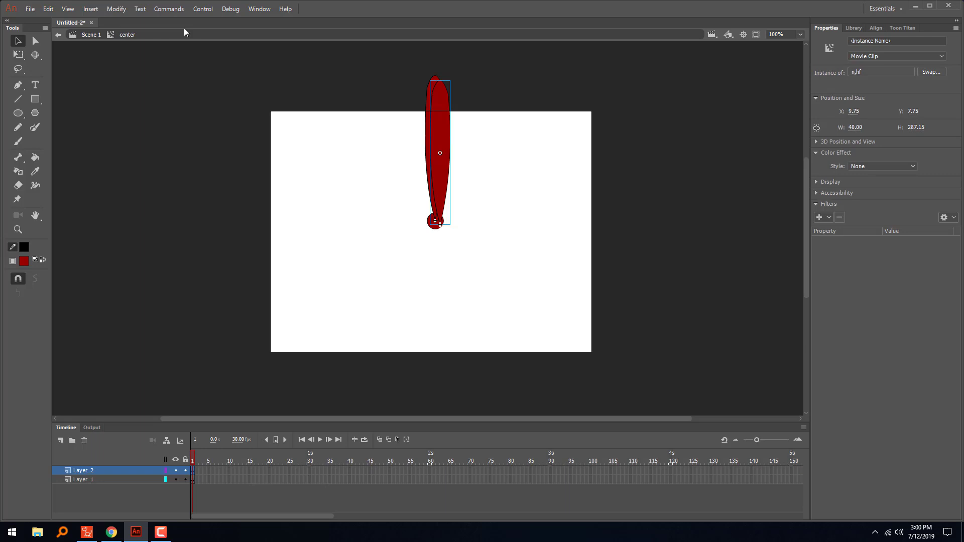
{"action": "key", "text": "ctrl+z"}
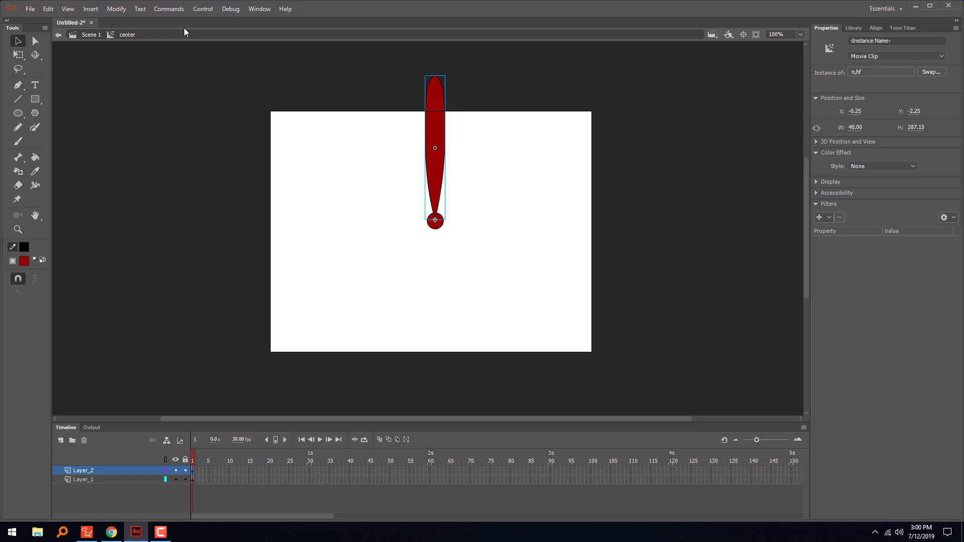
{"action": "left_click", "coordinate": [23, 57]}
{"action": "left_click_drag", "start_coordinate": [435, 148], "coordinate": [435, 221]}
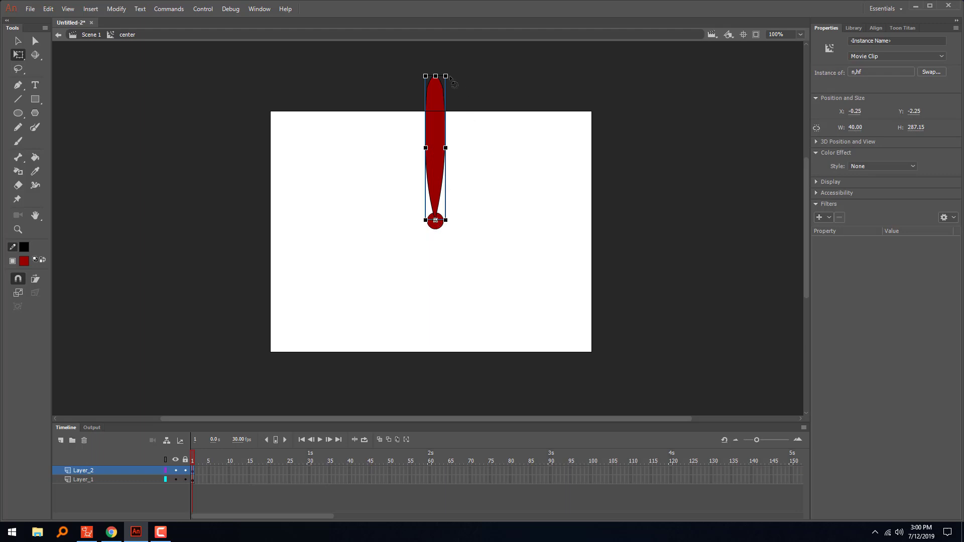
{"action": "left_click_drag", "start_coordinate": [451, 78], "coordinate": [444, 368]}
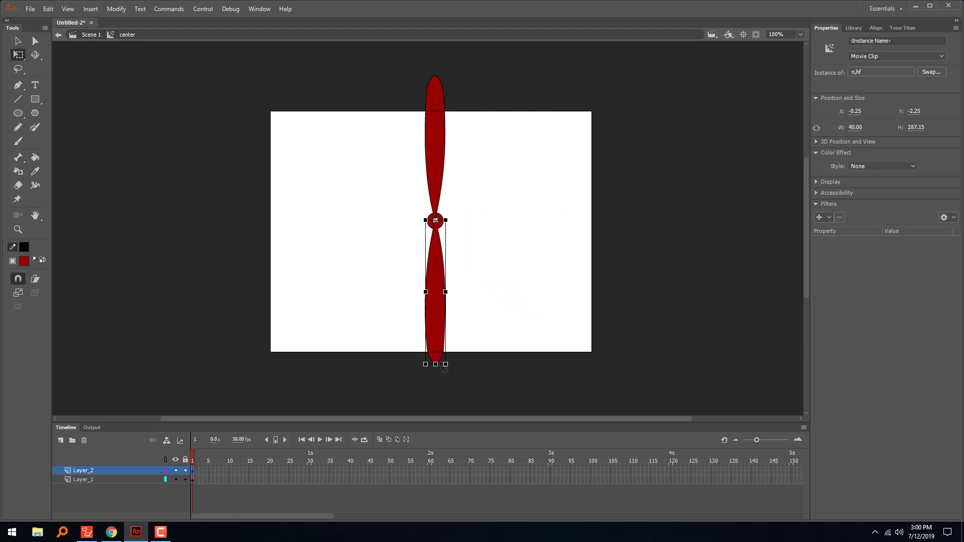
{"action": "left_click", "coordinate": [498, 278]}
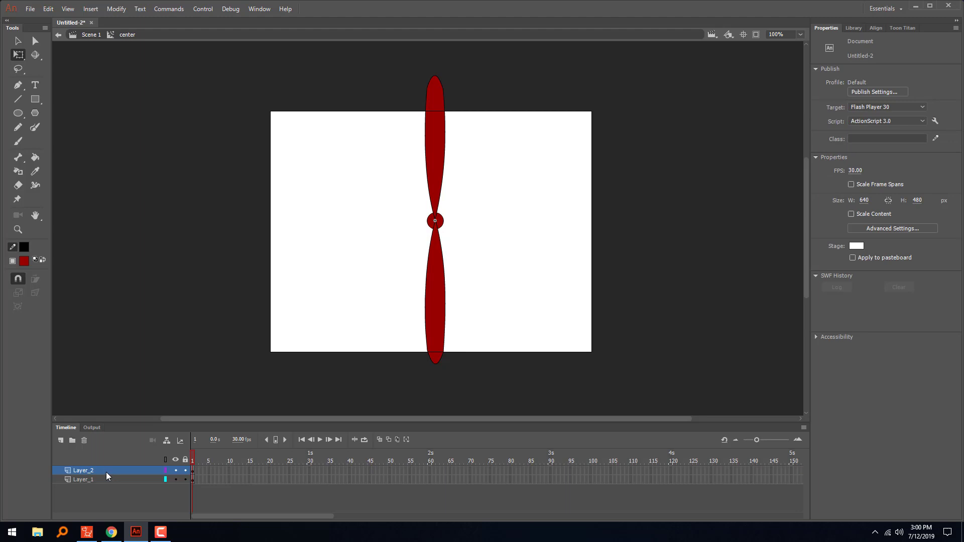
Step: Move Layer_2 below Layer_1 and give the blade a thick 5-point black outline
{"action": "mouse_move", "coordinate": [106, 472]}
{"action": "left_mouse_down"}
{"action": "mouse_move", "coordinate": [106, 484]}
{"action": "mouse_move", "coordinate": [118, 482]}
{"action": "left_mouse_up"}
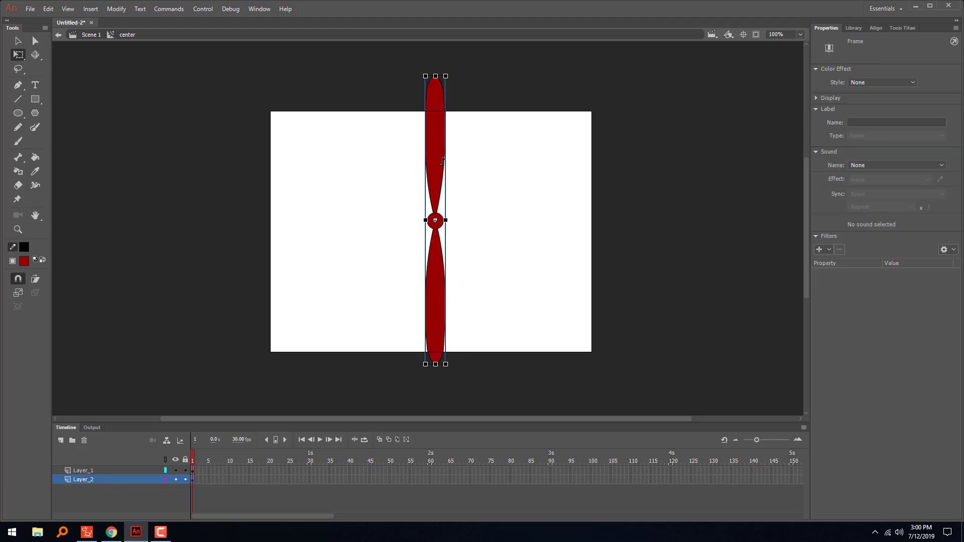
{"action": "double_click", "coordinate": [440, 188]}
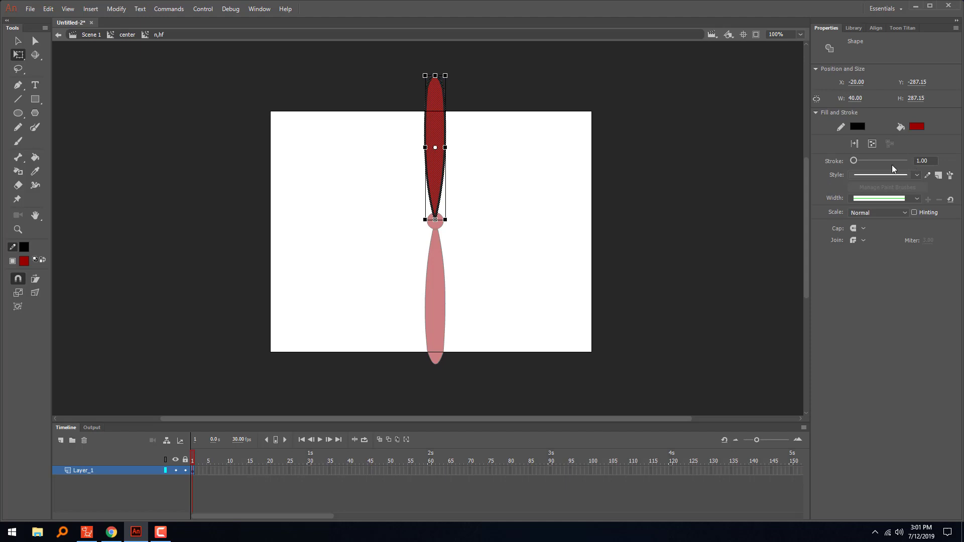
{"action": "left_click", "coordinate": [929, 160]}
{"action": "left_click", "coordinate": [504, 207]}
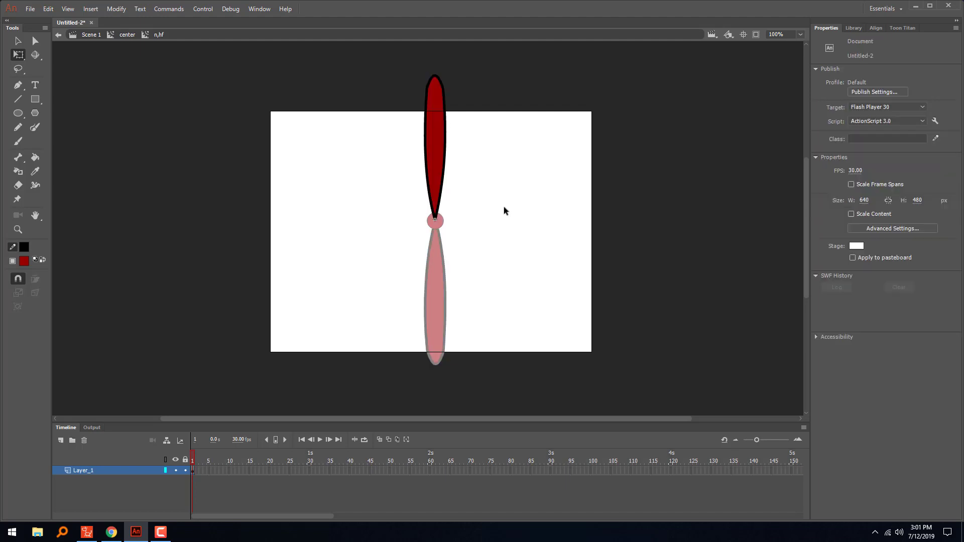
Step: Fill the blade with light grey and return to the center symbol
{"action": "left_click", "coordinate": [29, 260]}
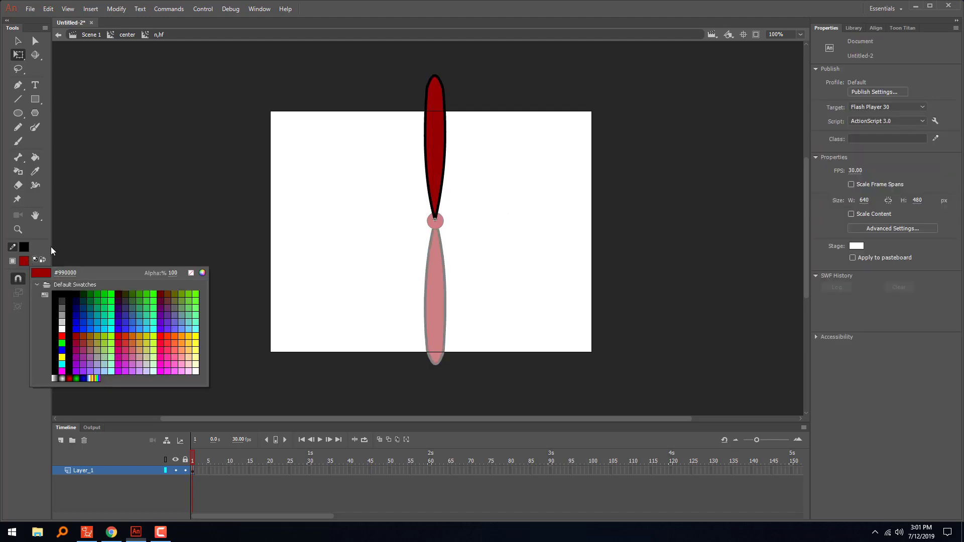
{"action": "left_click", "coordinate": [62, 314]}
{"action": "left_click", "coordinate": [35, 157]}
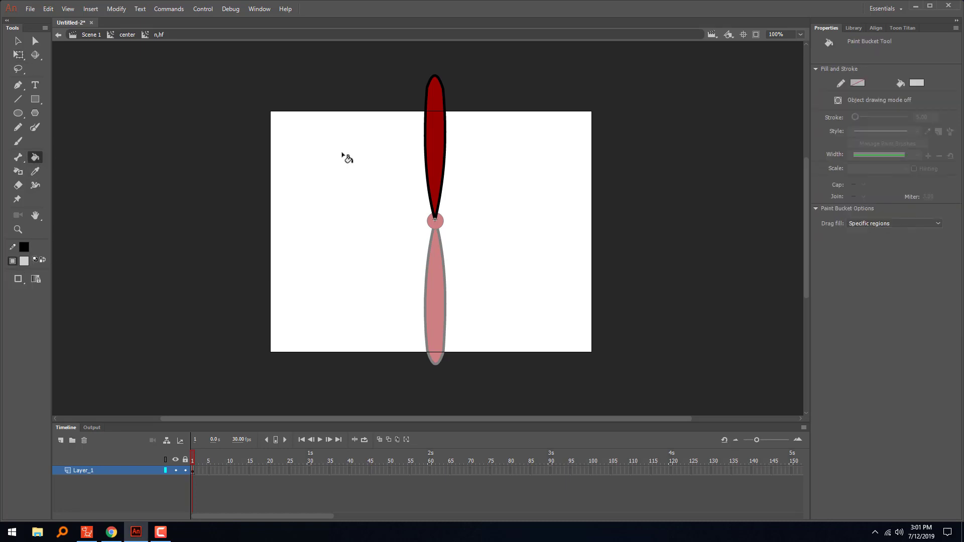
{"action": "left_click", "coordinate": [433, 161]}
{"action": "left_click", "coordinate": [18, 41]}
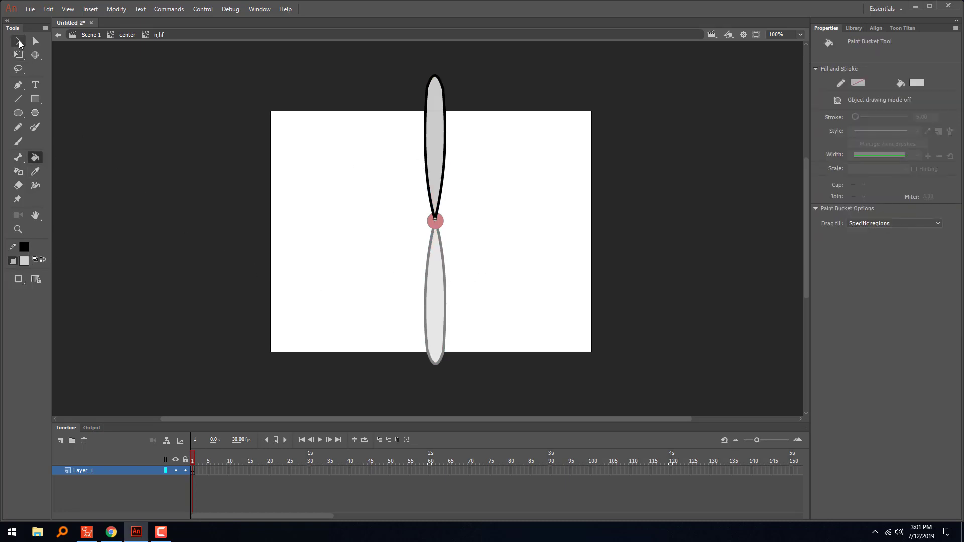
{"action": "double_click", "coordinate": [486, 196]}
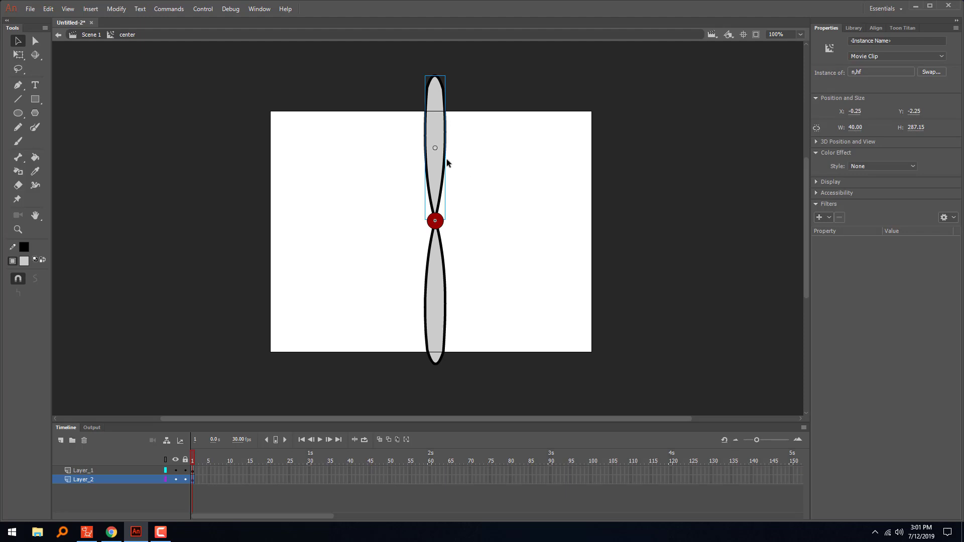
Step: Return to Scene 1 and place the propeller at X 335.25, Y 229.30
{"action": "left_click", "coordinate": [478, 209]}
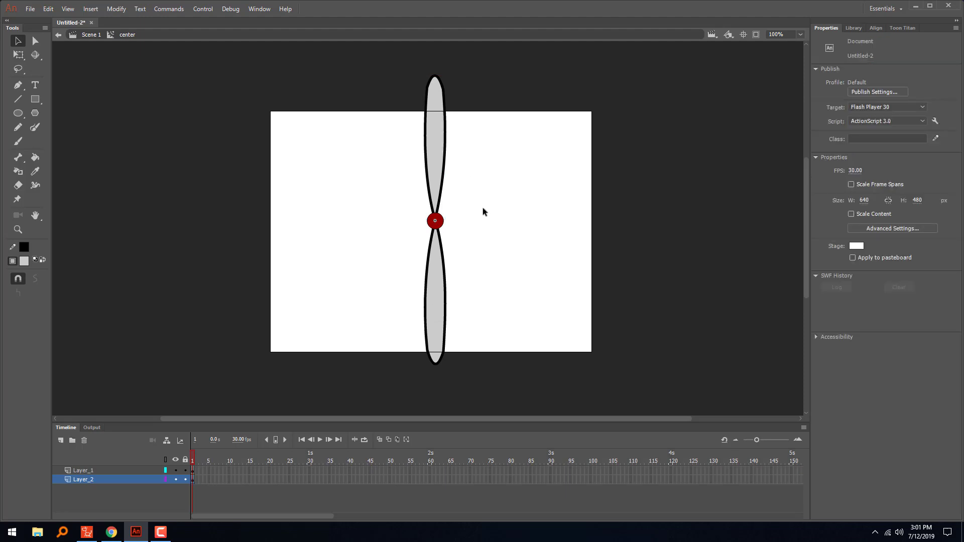
{"action": "double_click", "coordinate": [482, 208]}
{"action": "left_click_drag", "start_coordinate": [436, 222], "coordinate": [400, 222]}
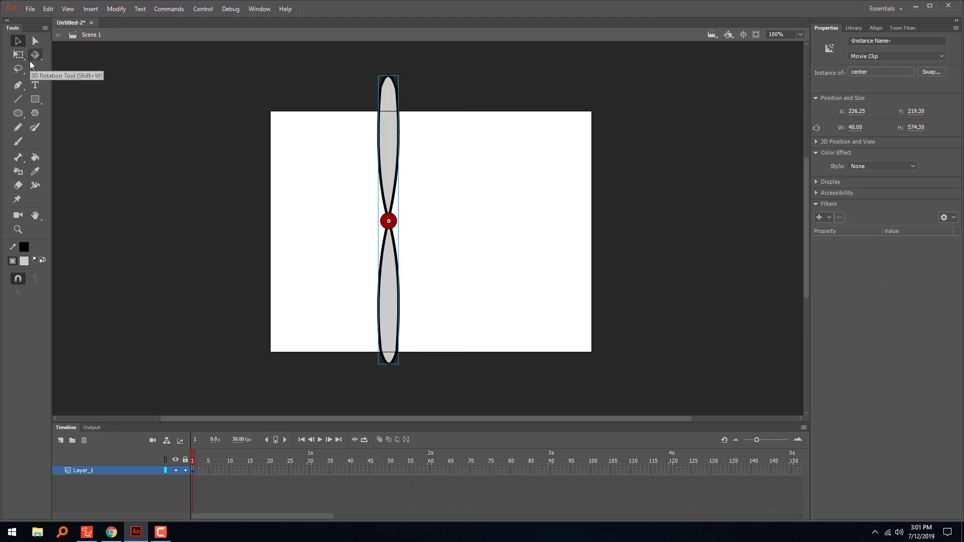
{"action": "left_click_drag", "start_coordinate": [381, 252], "coordinate": [423, 258]}
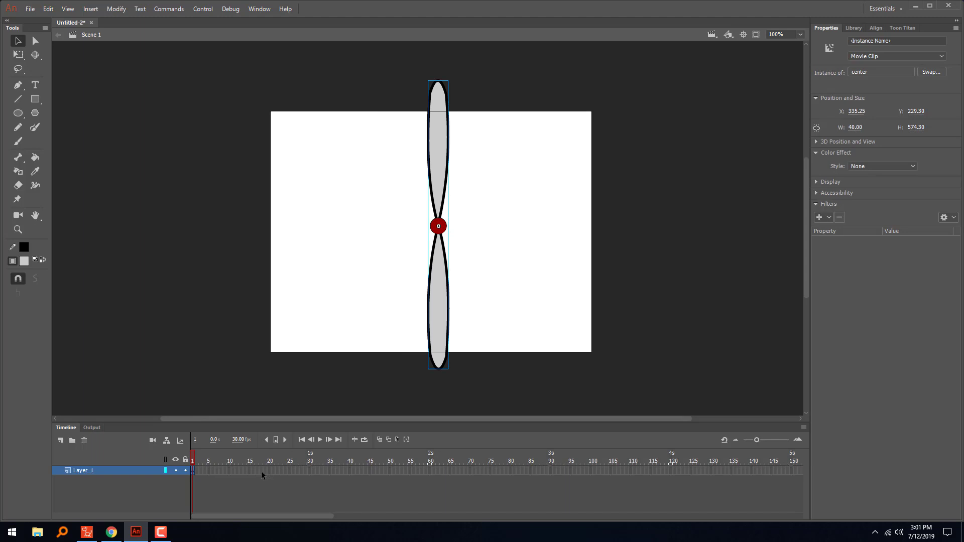
Step: Insert a keyframe at frame 10 on Layer_1 and add a classic tween over frames 1–10
{"action": "right_click", "coordinate": [230, 470]}
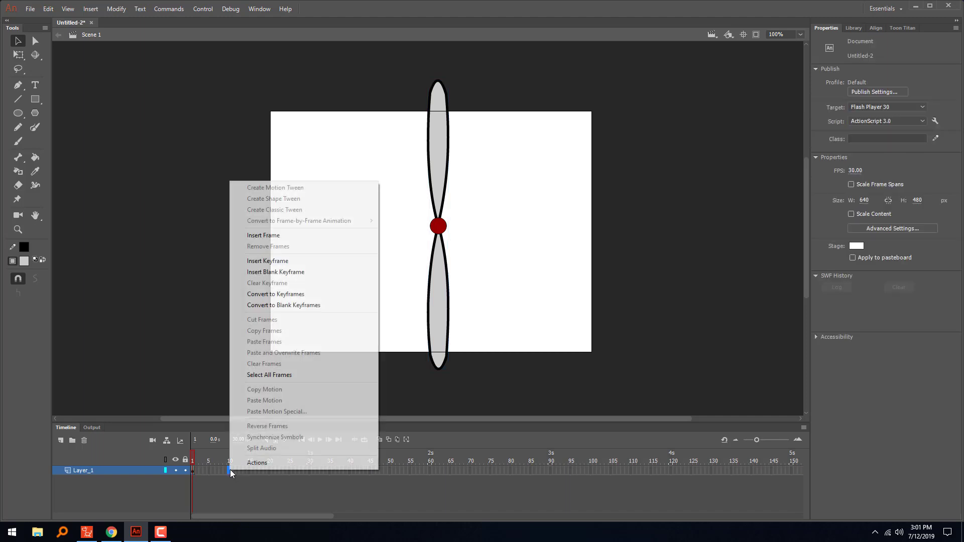
{"action": "left_click", "coordinate": [315, 272]}
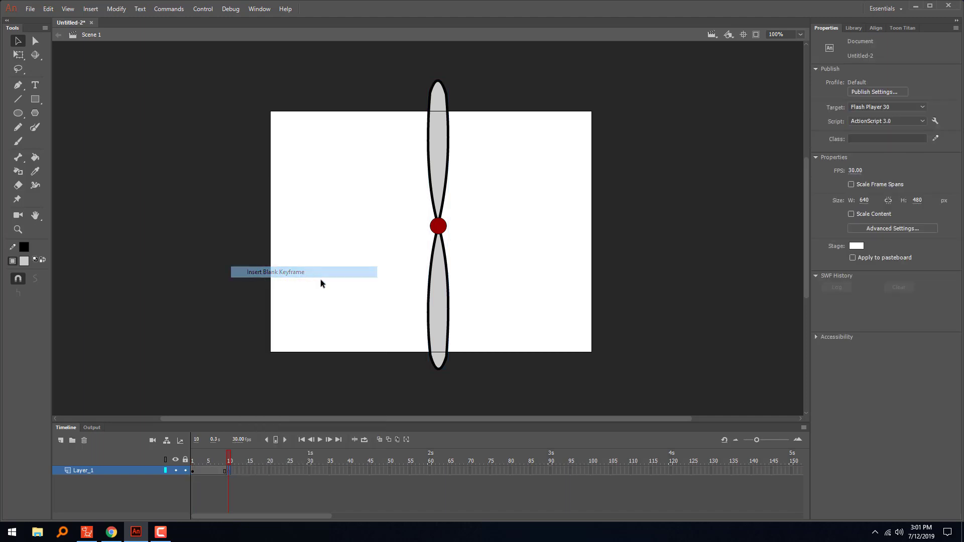
{"action": "key", "text": "ctrl+z"}
{"action": "right_click", "coordinate": [229, 470]}
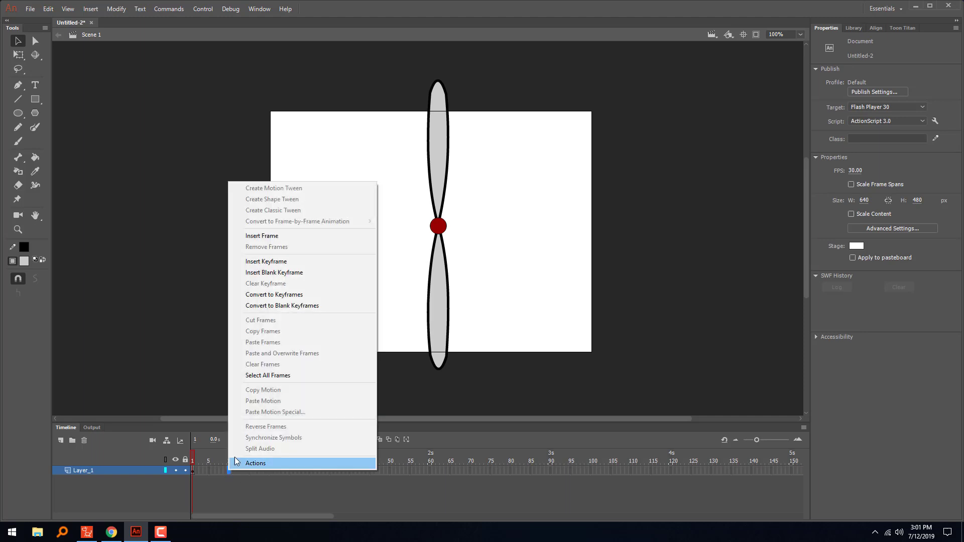
{"action": "left_click", "coordinate": [265, 261]}
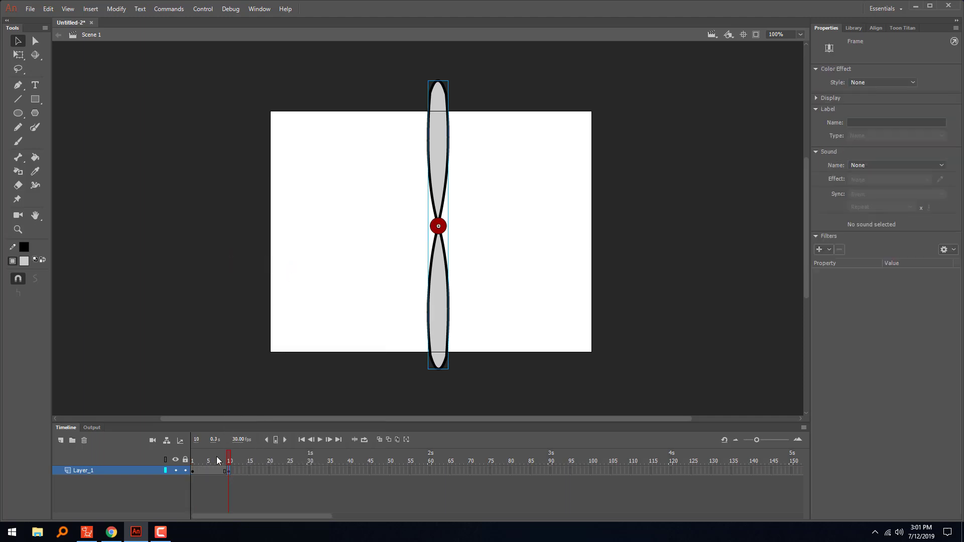
{"action": "right_click", "coordinate": [216, 470]}
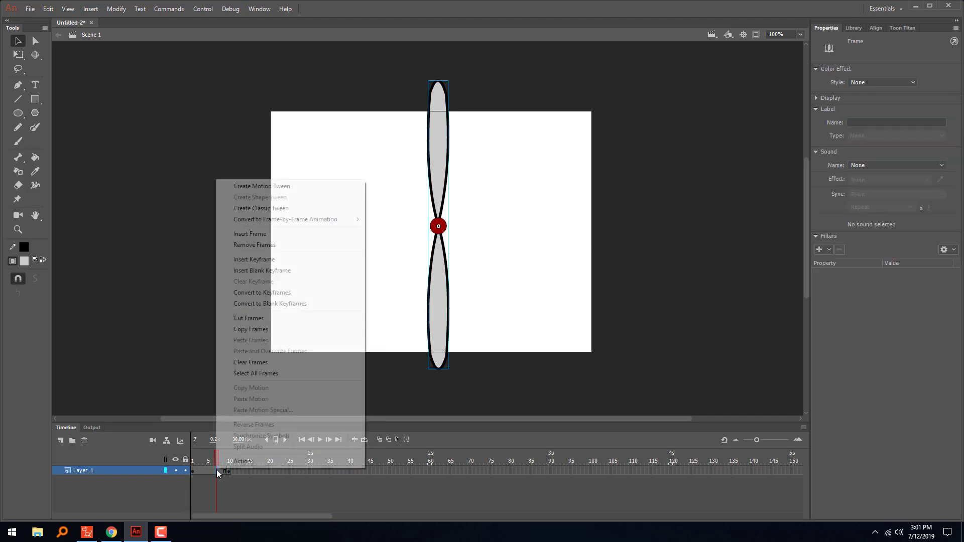
{"action": "left_click", "coordinate": [280, 208]}
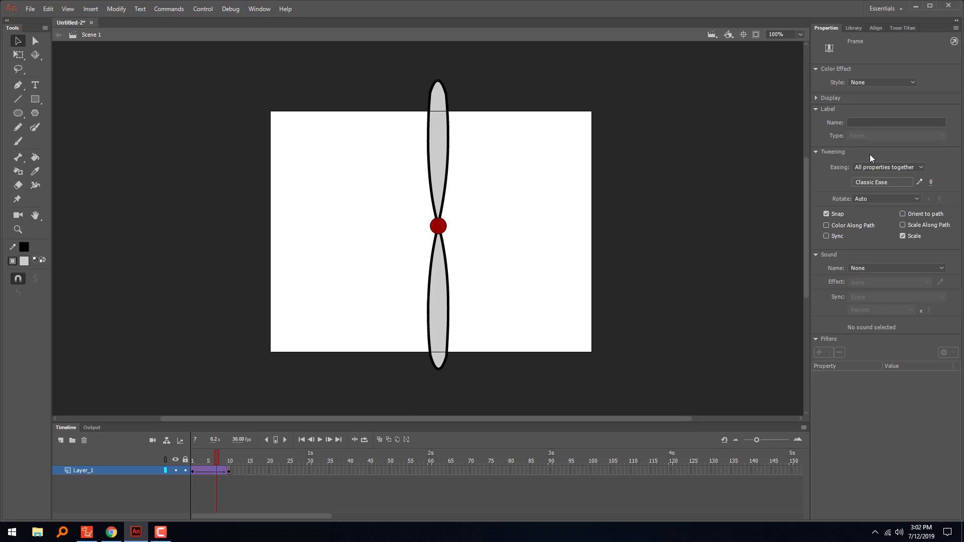
Step: Set the tween's Rotate option to CCW and scrub the timeline to preview the spin
{"action": "left_click", "coordinate": [872, 198]}
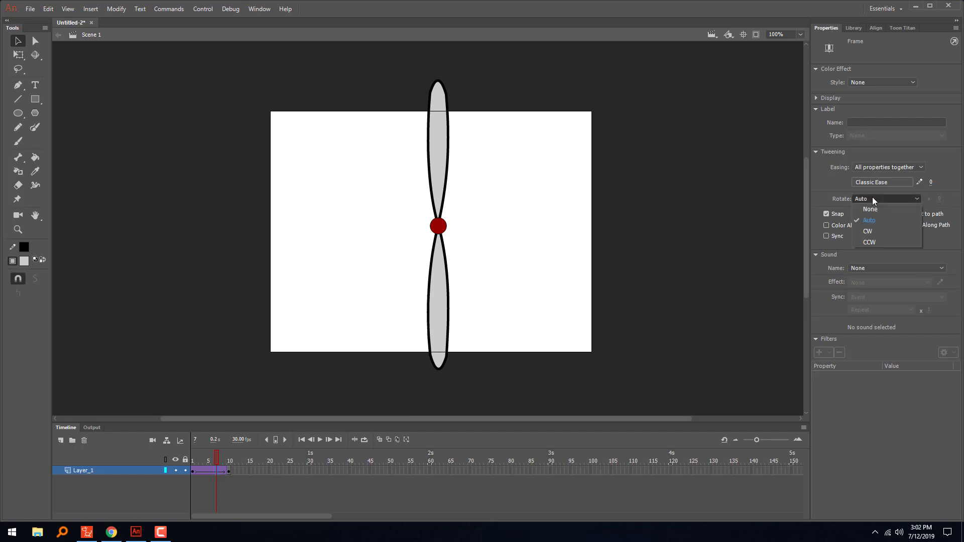
{"action": "left_click", "coordinate": [873, 242]}
{"action": "left_click_drag", "start_coordinate": [218, 462], "coordinate": [187, 462]}
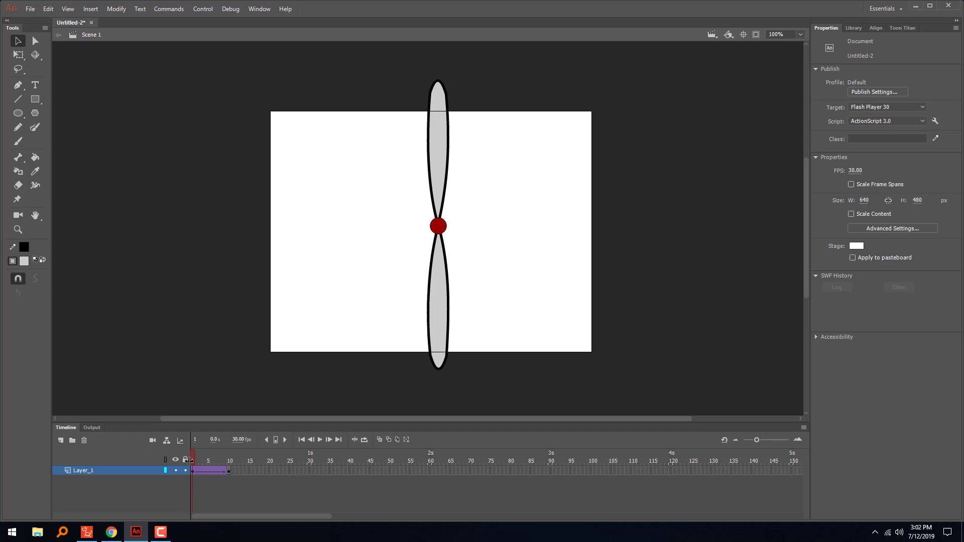
Step: Test the spin, move the end keyframe to frame 20, and test again
{"action": "key", "text": "ctrl+Return"}
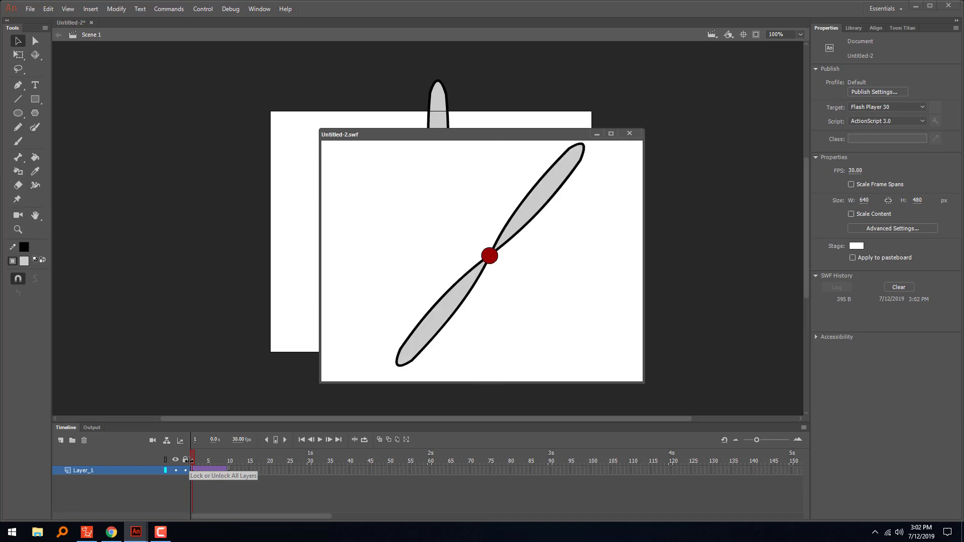
{"action": "left_click", "coordinate": [630, 134]}
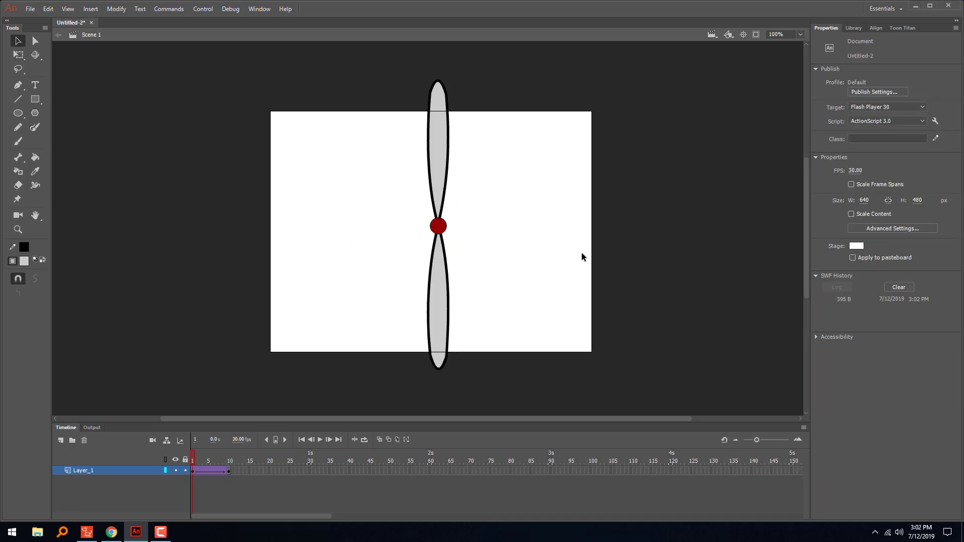
{"action": "left_click_drag", "start_coordinate": [229, 472], "coordinate": [269, 468]}
{"action": "left_click", "coordinate": [229, 471]}
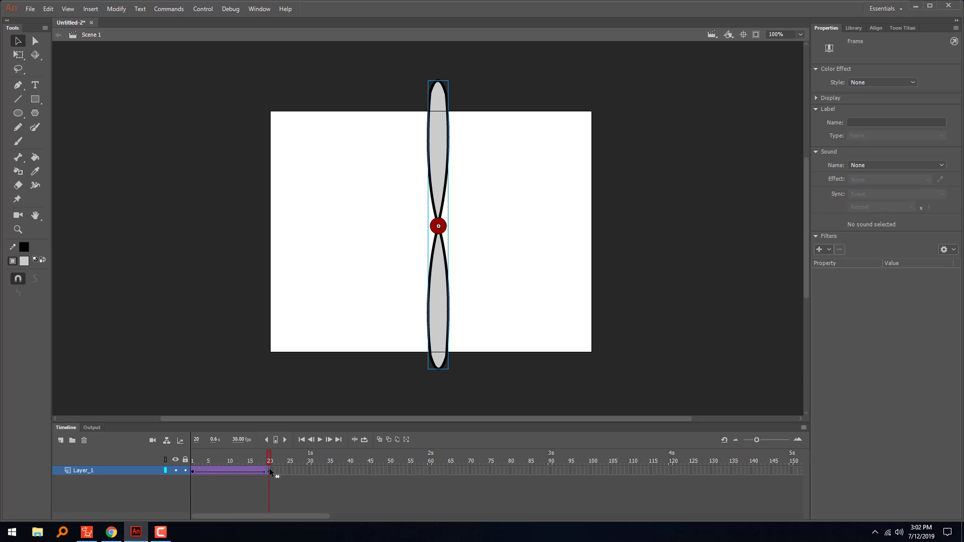
{"action": "key", "text": "ctrl+Return"}
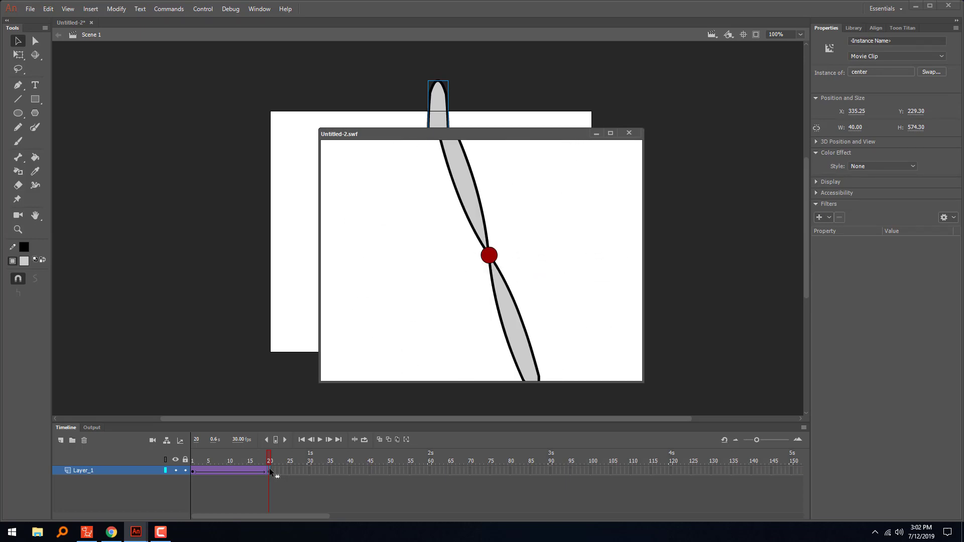
{"action": "left_click", "coordinate": [629, 134]}
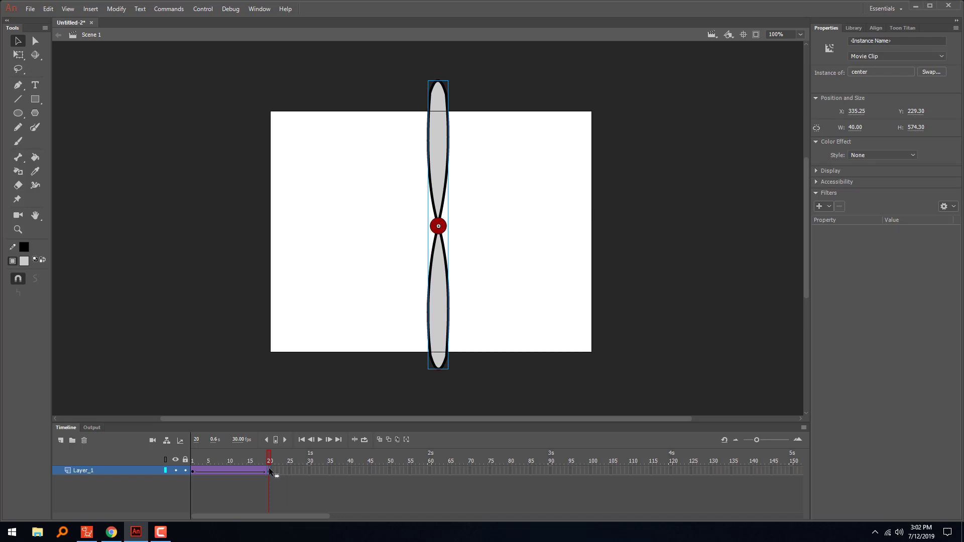
Step: Move the end keyframe to frame 30 and test the slower spin
{"action": "left_click_drag", "start_coordinate": [270, 472], "coordinate": [311, 472]}
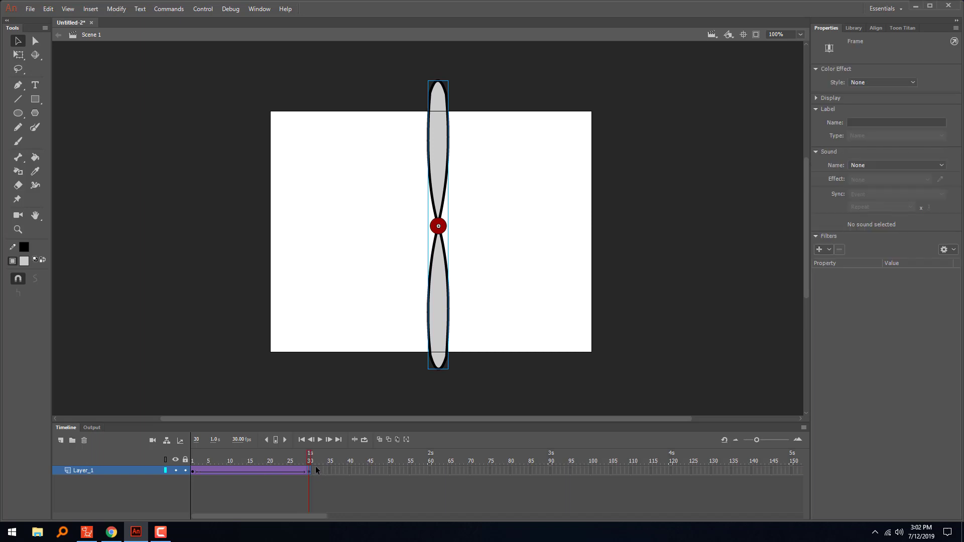
{"action": "key", "text": "ctrl+Return"}
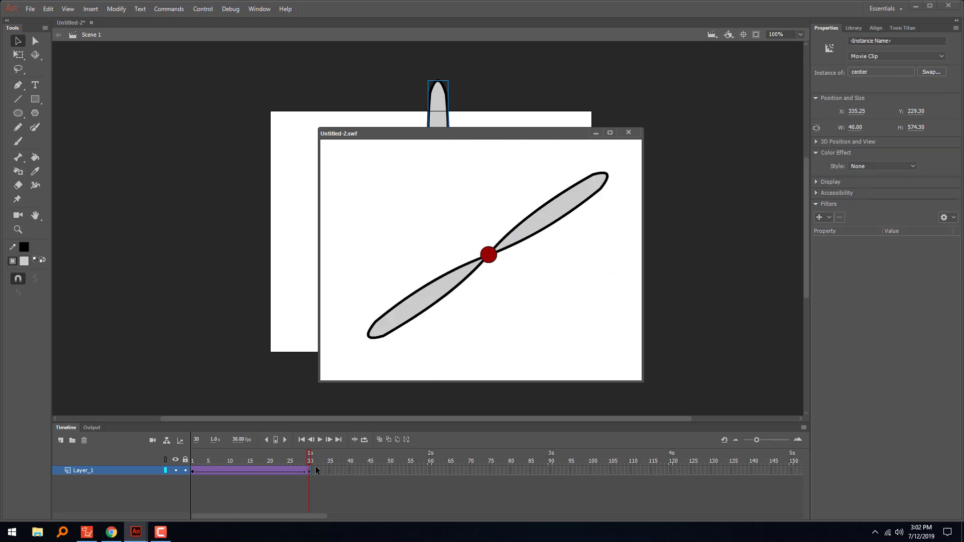
{"action": "left_click", "coordinate": [628, 132]}
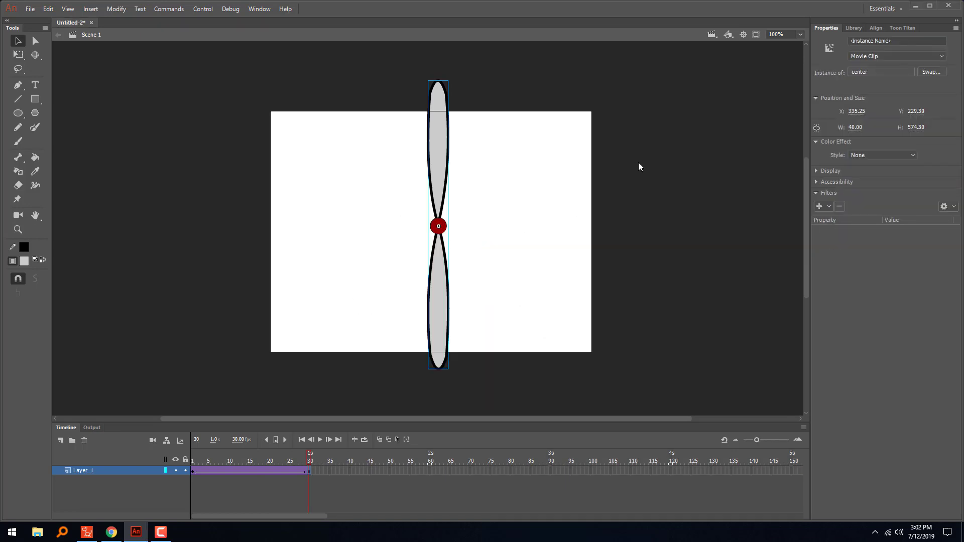
Step: Export the current spin animation as the 'slow' SWF movie
{"action": "left_click", "coordinate": [30, 9]}
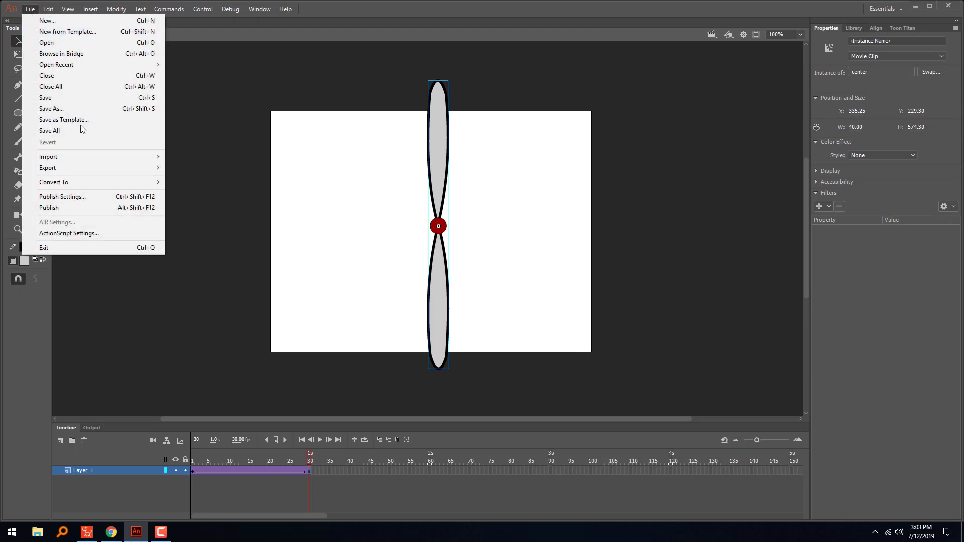
{"action": "mouse_move", "coordinate": [67, 168]}
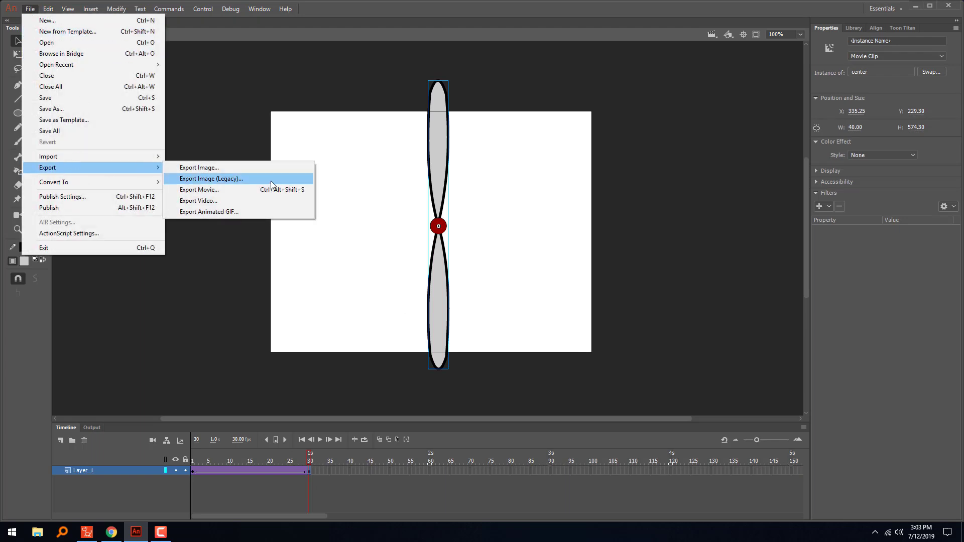
{"action": "left_click", "coordinate": [222, 190]}
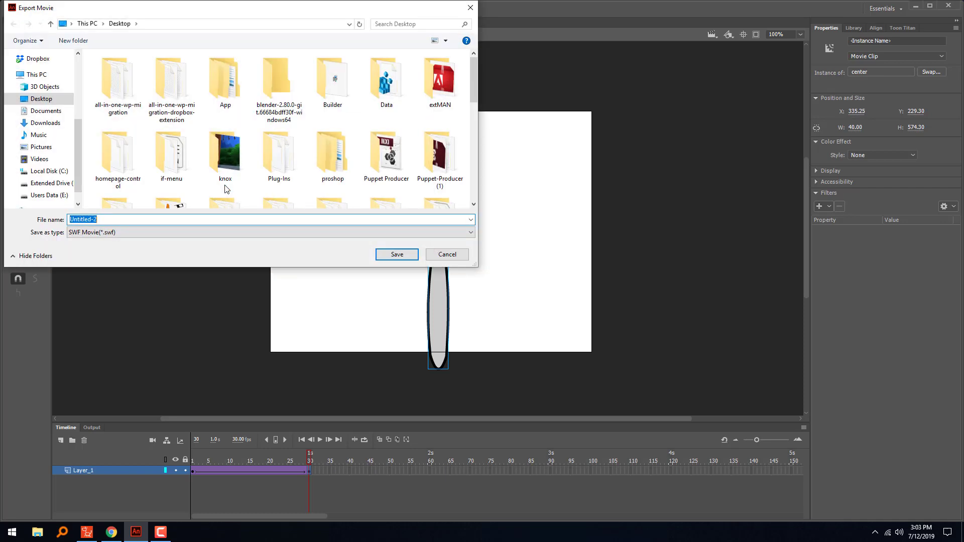
{"action": "type", "text": "slow"}
{"action": "key", "text": "Return"}
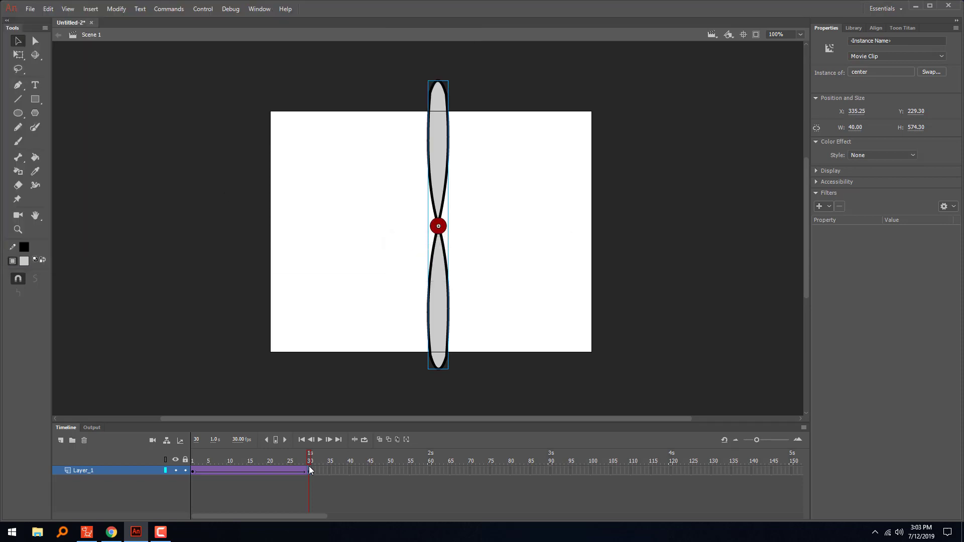
Step: Shorten the spin tween to end at frame 20 and remove the leftover frames
{"action": "left_click", "coordinate": [305, 471]}
{"action": "left_click_drag", "start_coordinate": [271, 471], "coordinate": [269, 471]}
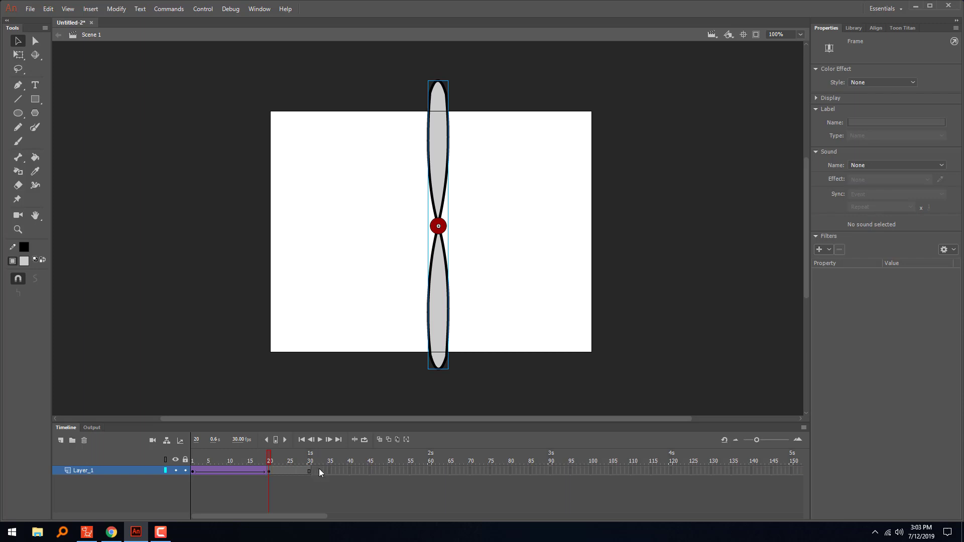
{"action": "left_click", "coordinate": [275, 471]}
{"action": "right_click", "coordinate": [280, 471]}
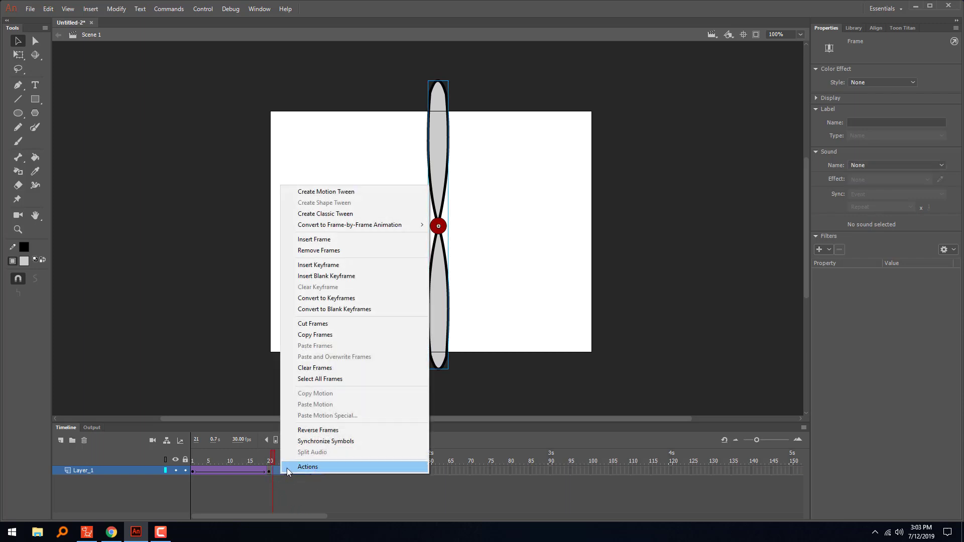
{"action": "left_click", "coordinate": [333, 250]}
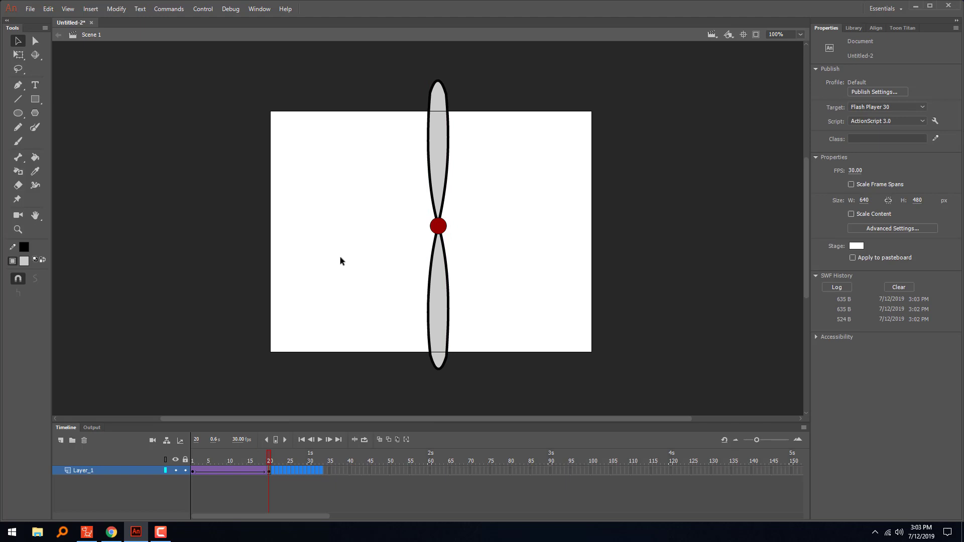
Step: Export the 20-frame spin as the 'medium' SWF movie
{"action": "key", "text": "ctrl+alt+shift+s"}
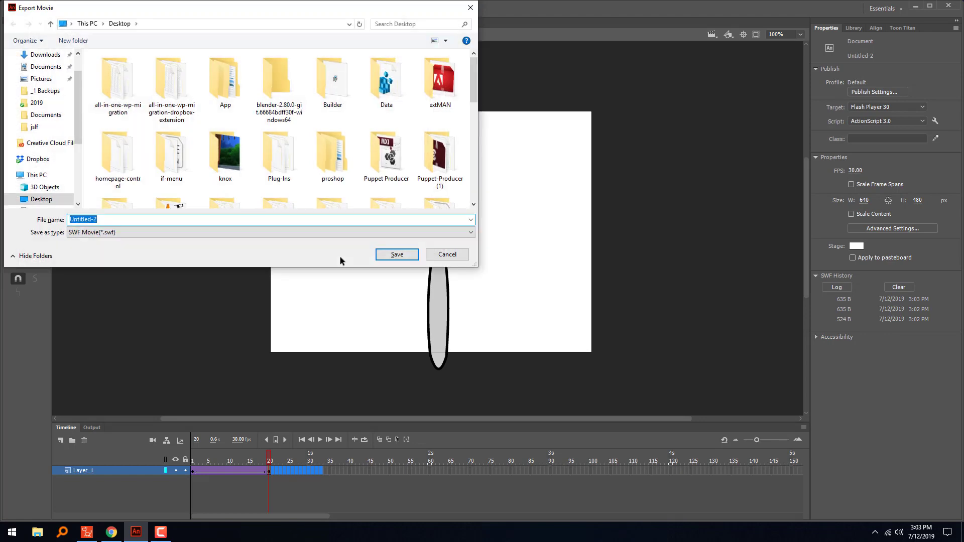
{"action": "type", "text": "medium"}
{"action": "left_click", "coordinate": [403, 251]}
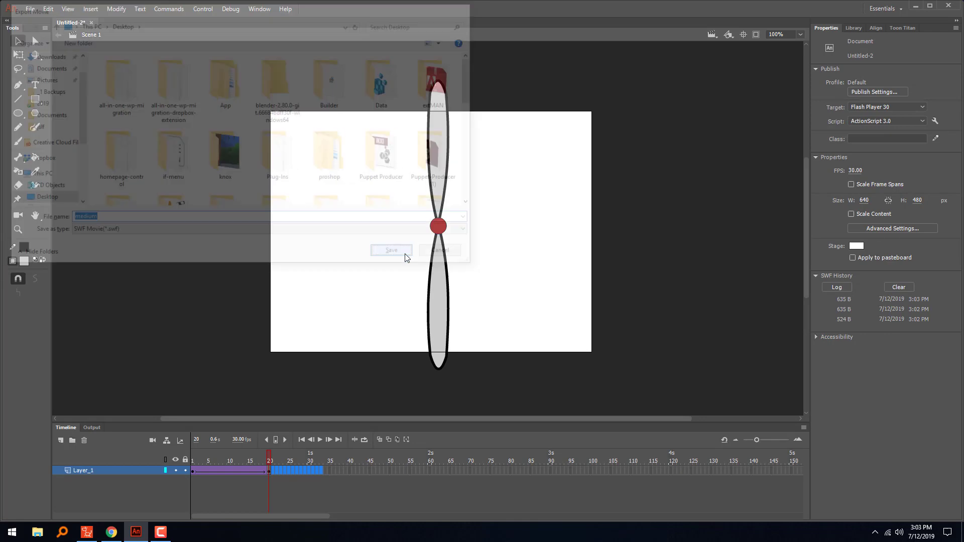
Step: Shorten the spin tween to end at frame 10 and export it as the 'fast' SWF
{"action": "left_click", "coordinate": [269, 471]}
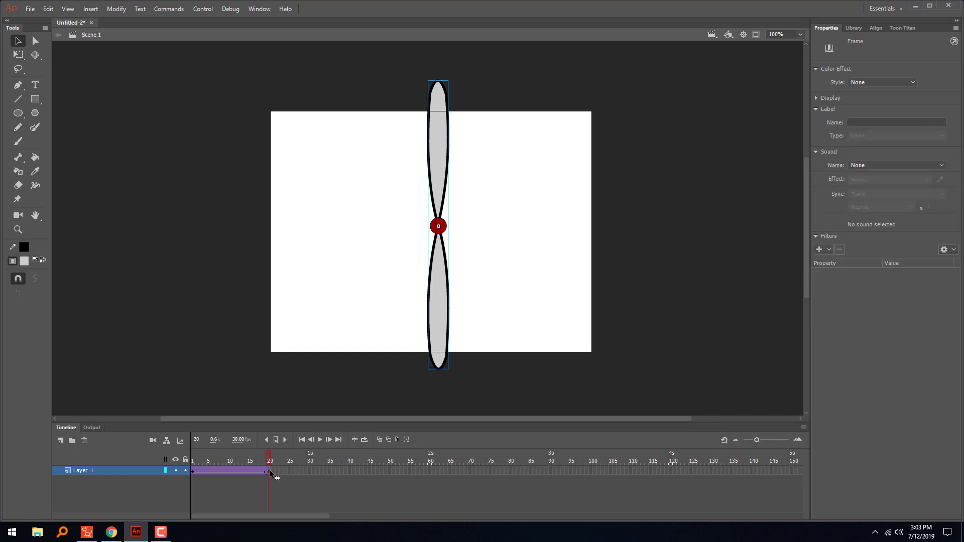
{"action": "mouse_move", "coordinate": [232, 472]}
{"action": "left_mouse_down"}
{"action": "mouse_move", "coordinate": [274, 470]}
{"action": "mouse_move", "coordinate": [233, 473]}
{"action": "left_mouse_up"}
{"action": "right_click", "coordinate": [259, 472]}
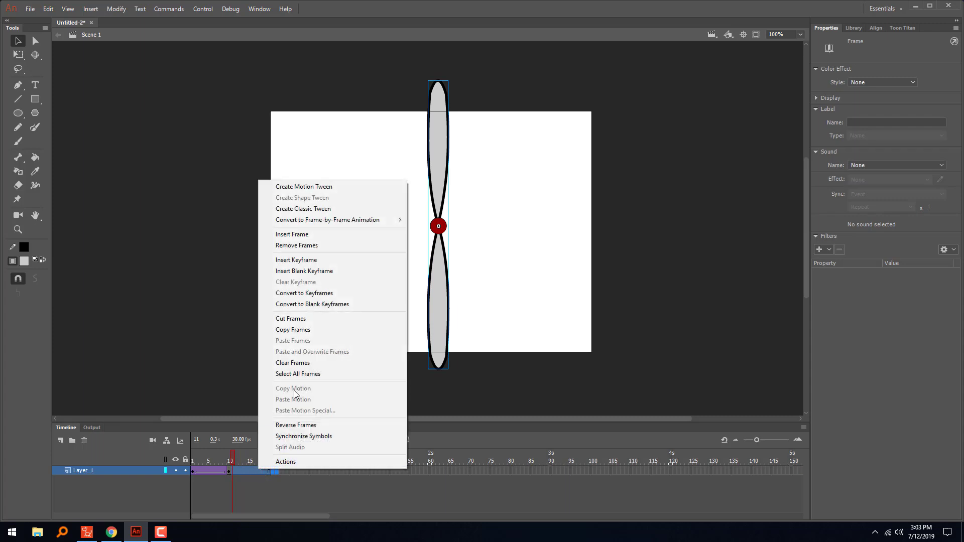
{"action": "left_click", "coordinate": [312, 246]}
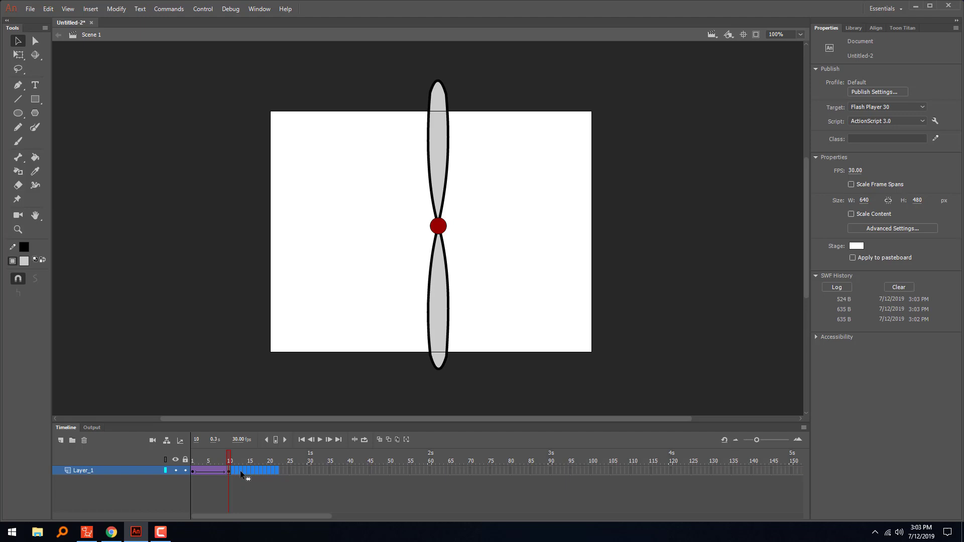
{"action": "key", "text": "ctrl+alt+shift+s"}
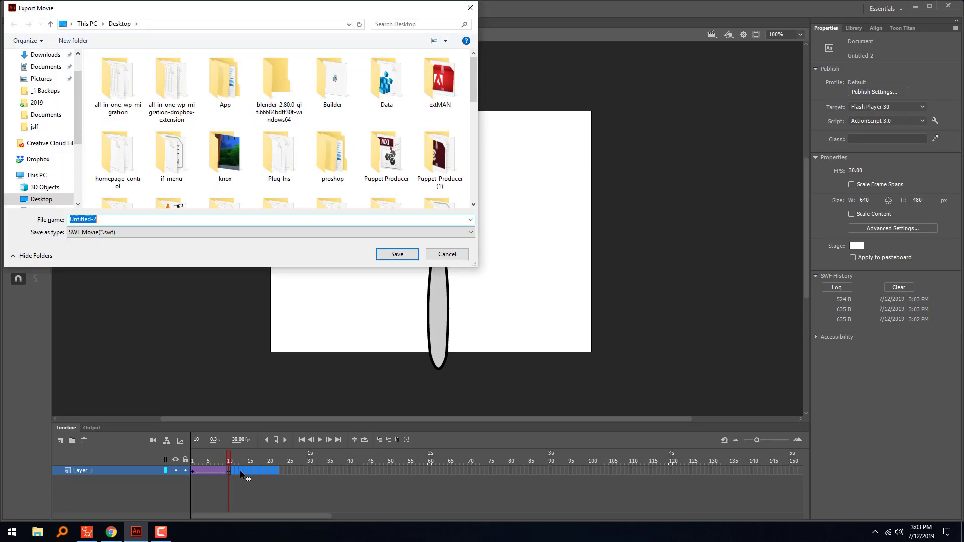
{"action": "type", "text": "fast"}
{"action": "left_click", "coordinate": [401, 256]}
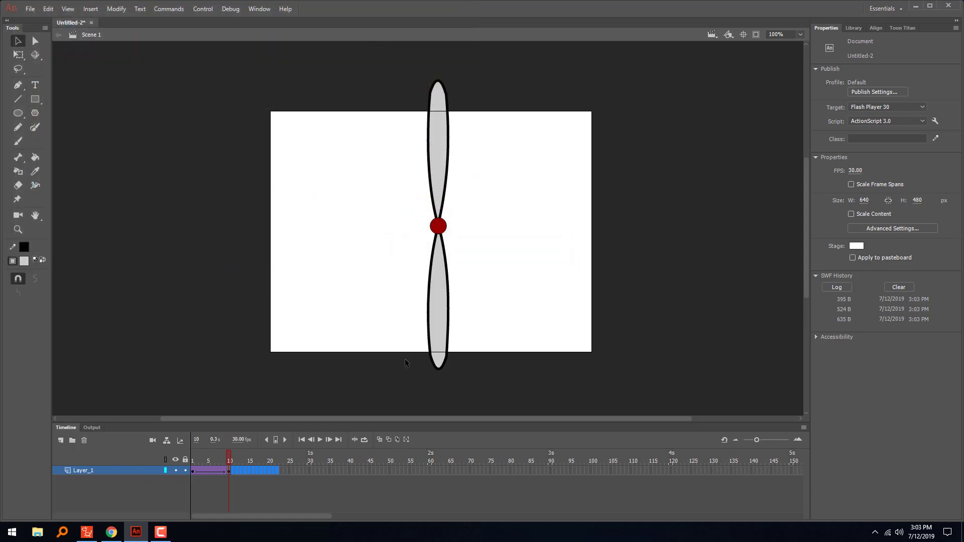
Step: Shorten the spin tween to end at frame 5, removing the frames after it
{"action": "left_click", "coordinate": [228, 472]}
{"action": "left_click_drag", "start_coordinate": [228, 472], "coordinate": [208, 472]}
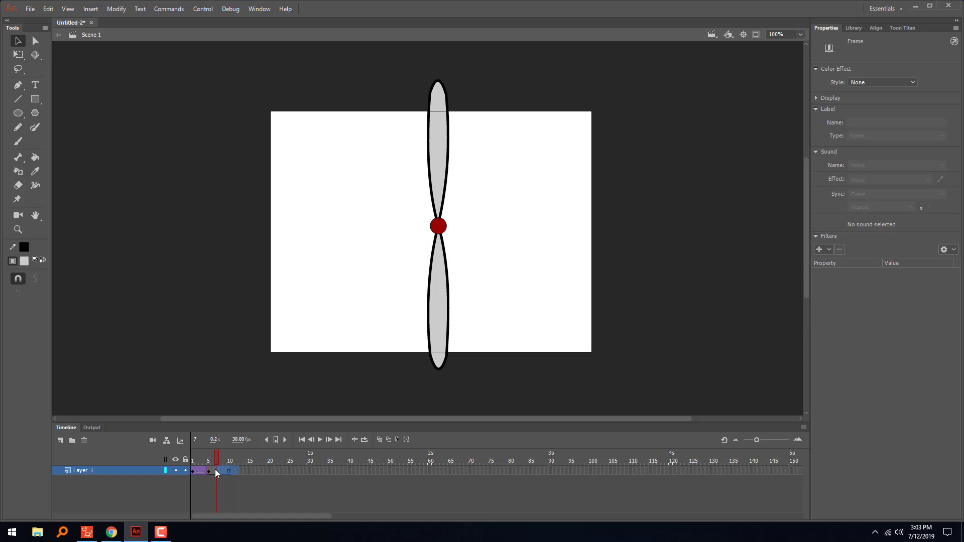
{"action": "left_click", "coordinate": [212, 471]}
{"action": "right_click", "coordinate": [232, 473]}
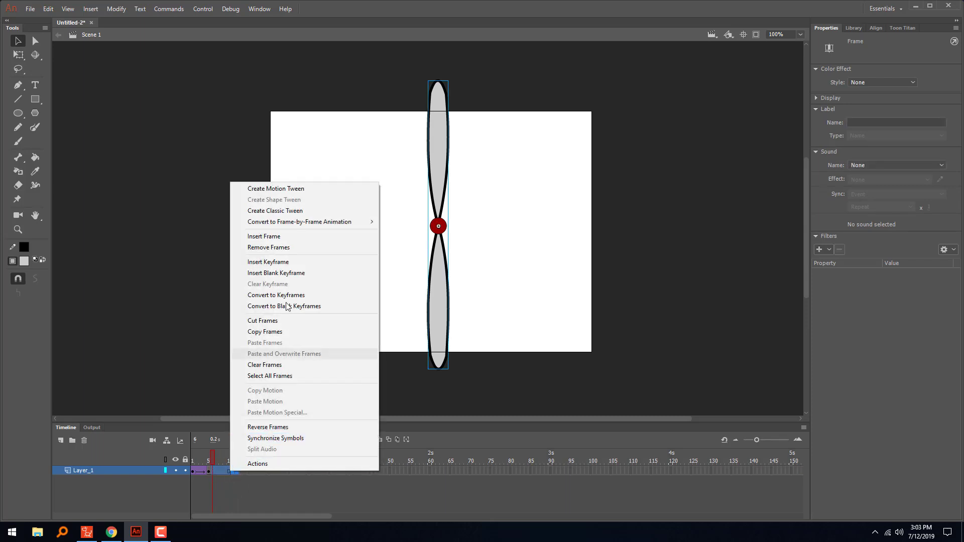
{"action": "left_click", "coordinate": [288, 249]}
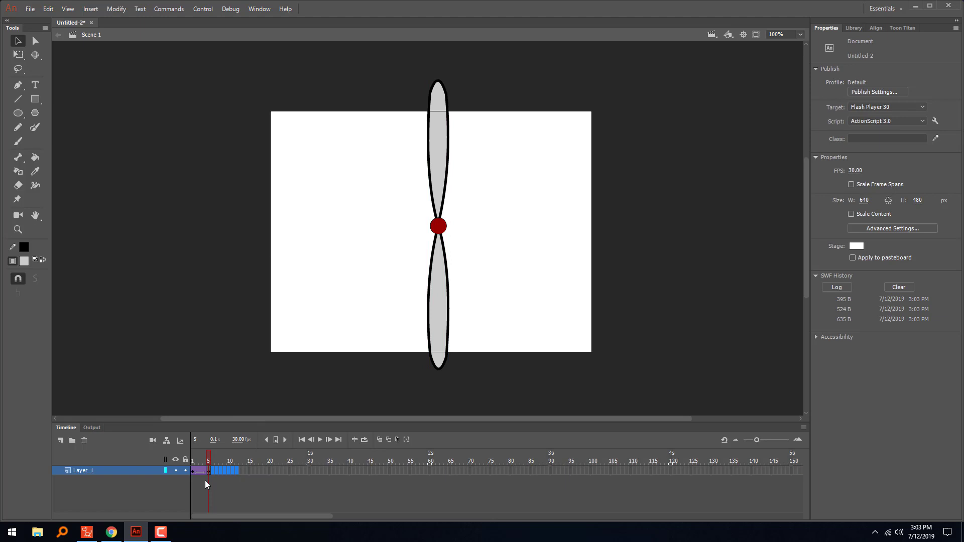
{"action": "left_click", "coordinate": [205, 481]}
Step: Preview the five-frame spin and export it as the 'fastest' SWF movie
{"action": "key", "text": "Return"}
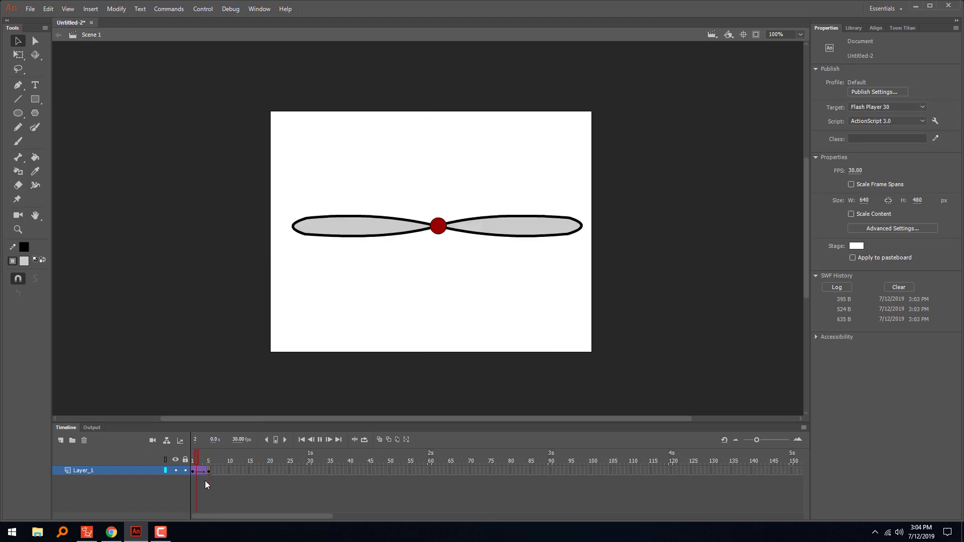
{"action": "key", "text": "Return"}
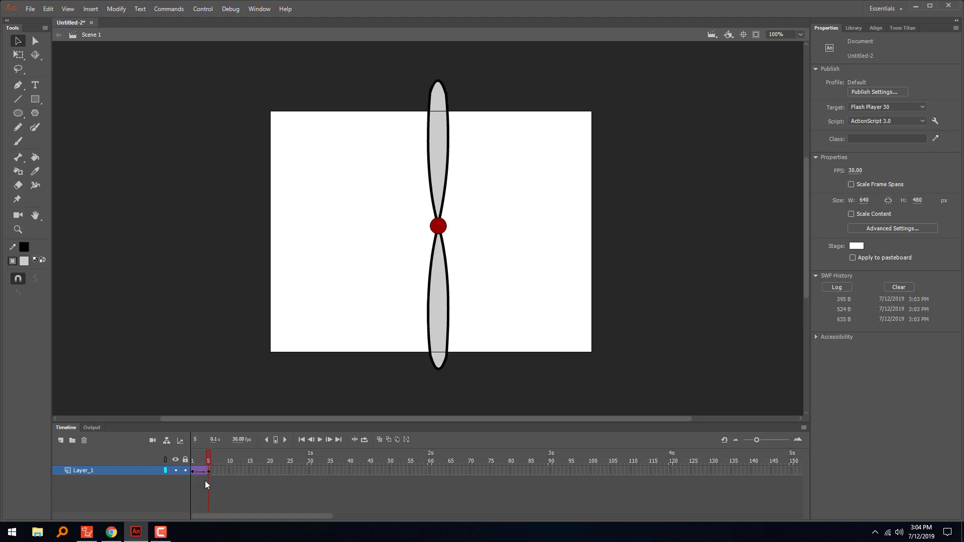
{"action": "key", "text": "ctrl+alt+shift+s"}
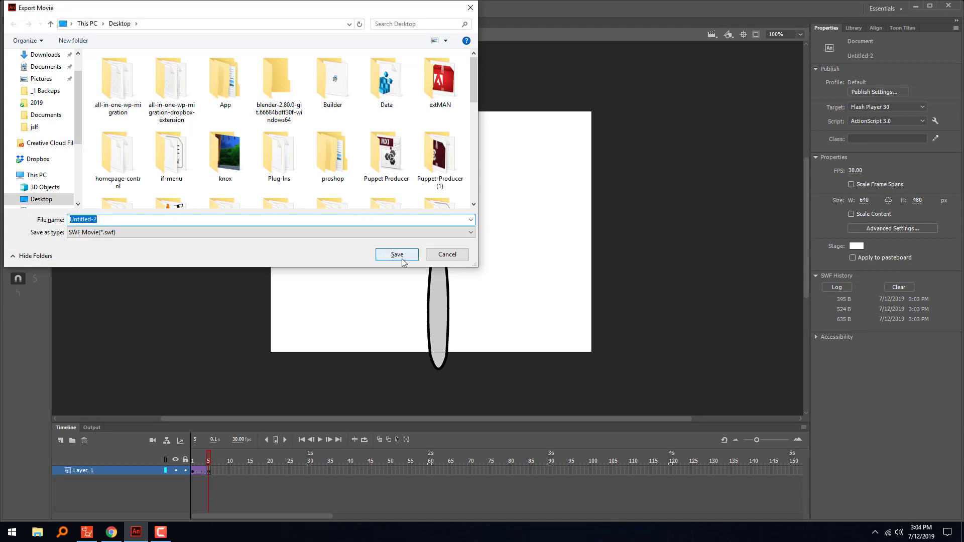
{"action": "type", "text": "fastest"}
{"action": "left_click", "coordinate": [397, 255]}
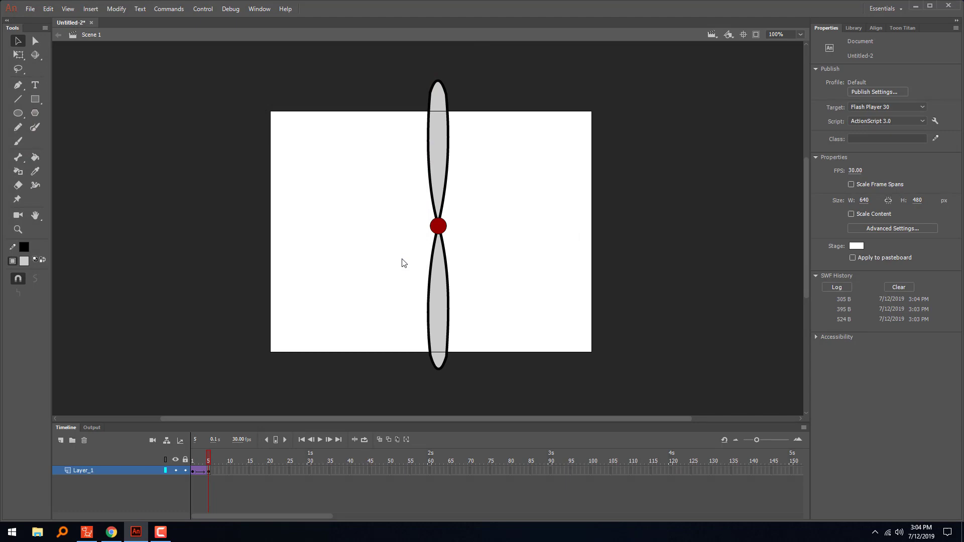
Step: Move the CrazyTalk window aside and stack the slow, medium, fast and fastest SWF icons in one column
{"action": "left_click", "coordinate": [916, 6]}
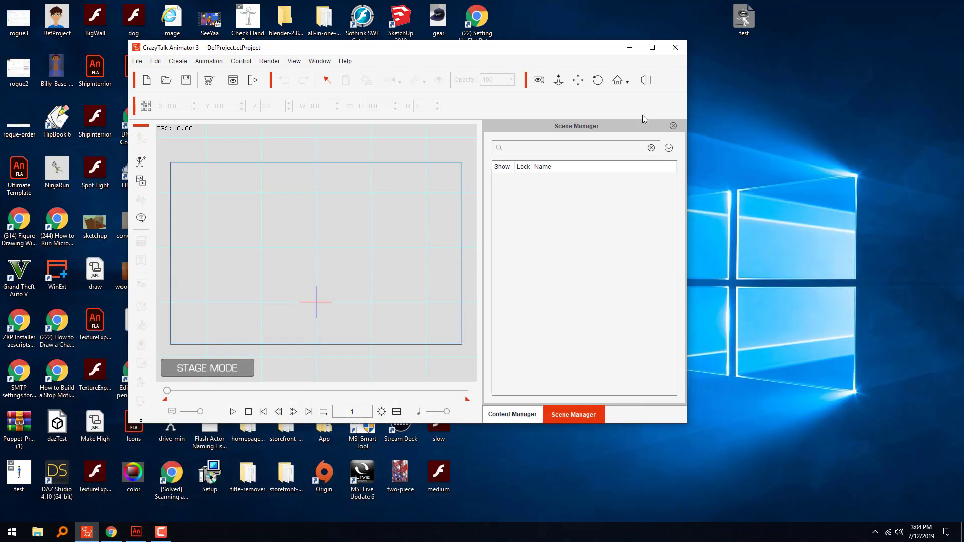
{"action": "left_click_drag", "start_coordinate": [576, 46], "coordinate": [482, 87]}
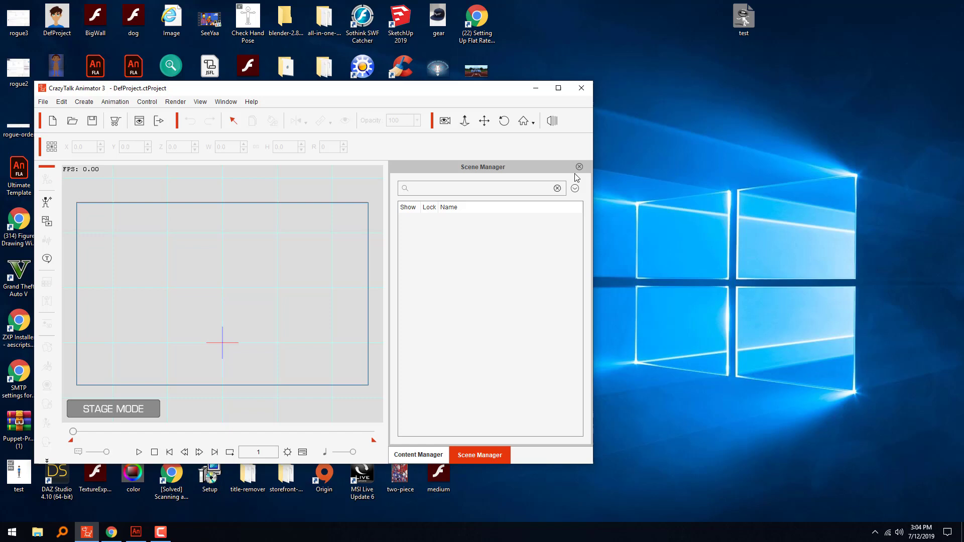
{"action": "left_click_drag", "start_coordinate": [594, 174], "coordinate": [548, 173]}
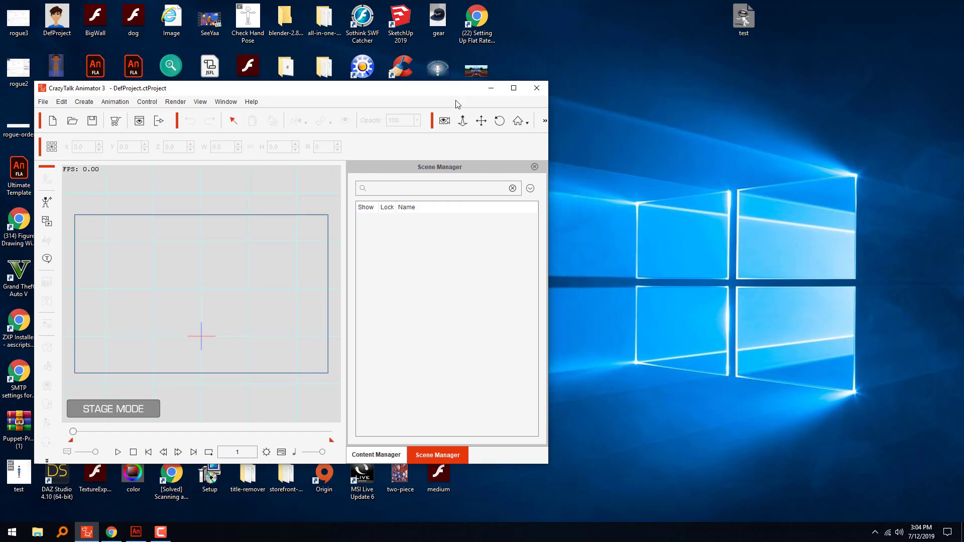
{"action": "left_click_drag", "start_coordinate": [456, 100], "coordinate": [323, 73]}
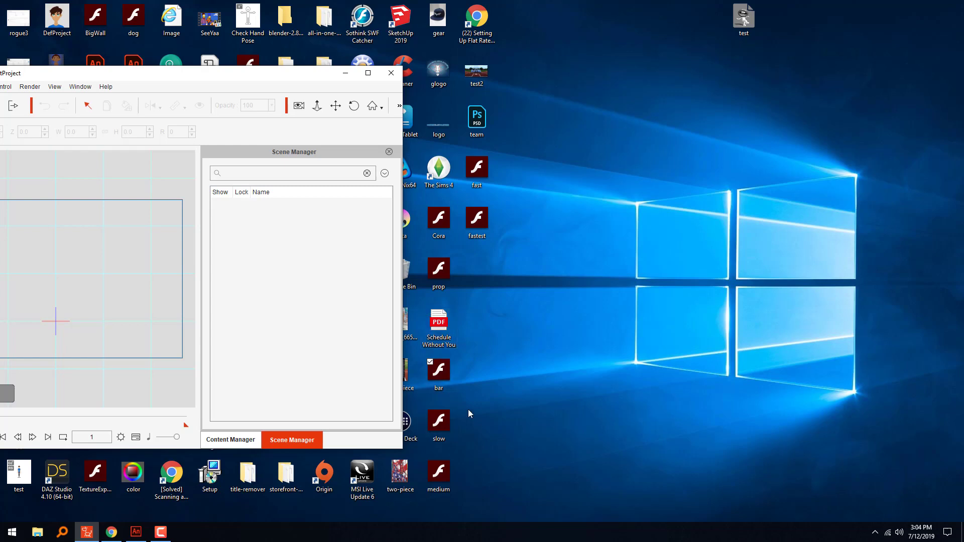
{"action": "left_click_drag", "start_coordinate": [468, 409], "coordinate": [644, 73]}
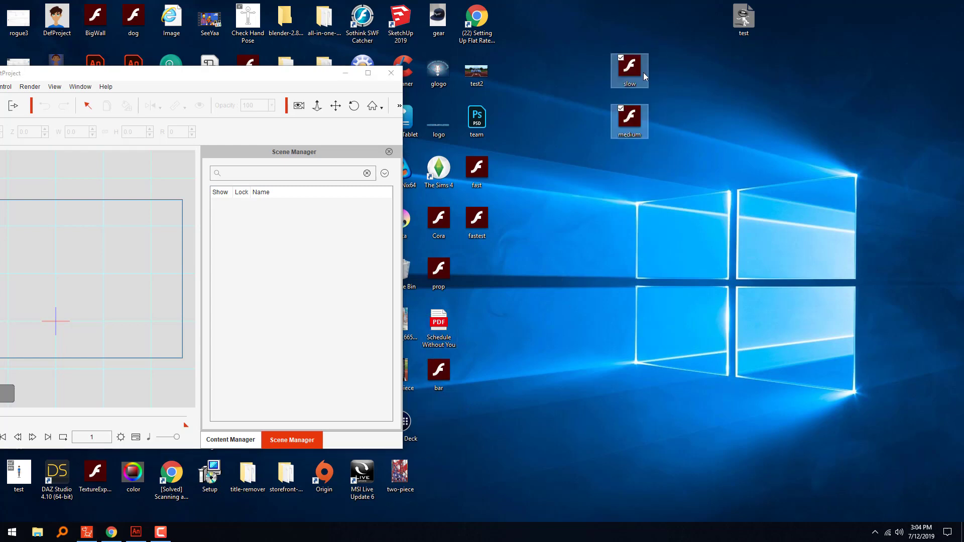
{"action": "left_click_drag", "start_coordinate": [475, 167], "coordinate": [629, 166]}
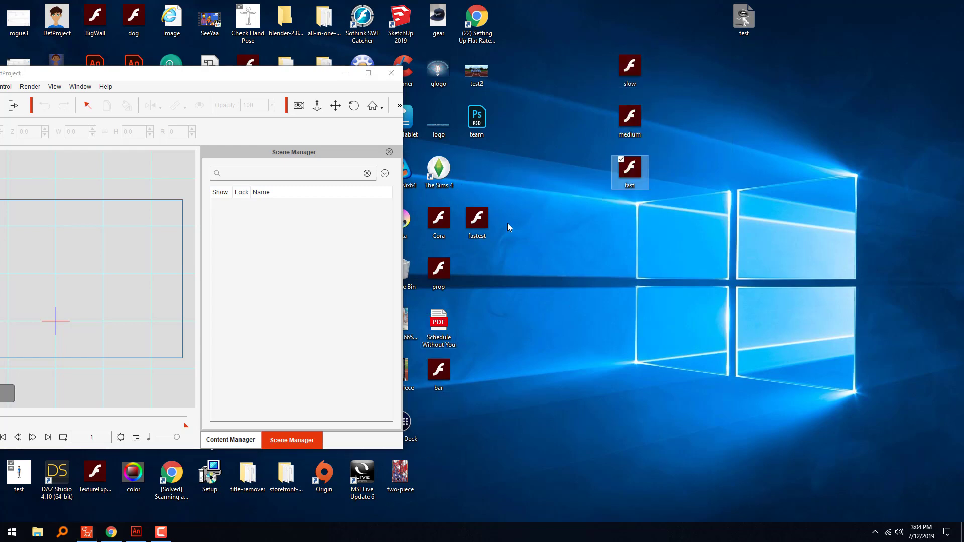
{"action": "left_click_drag", "start_coordinate": [477, 221], "coordinate": [623, 221]}
{"action": "left_click_drag", "start_coordinate": [276, 73], "coordinate": [464, 50]}
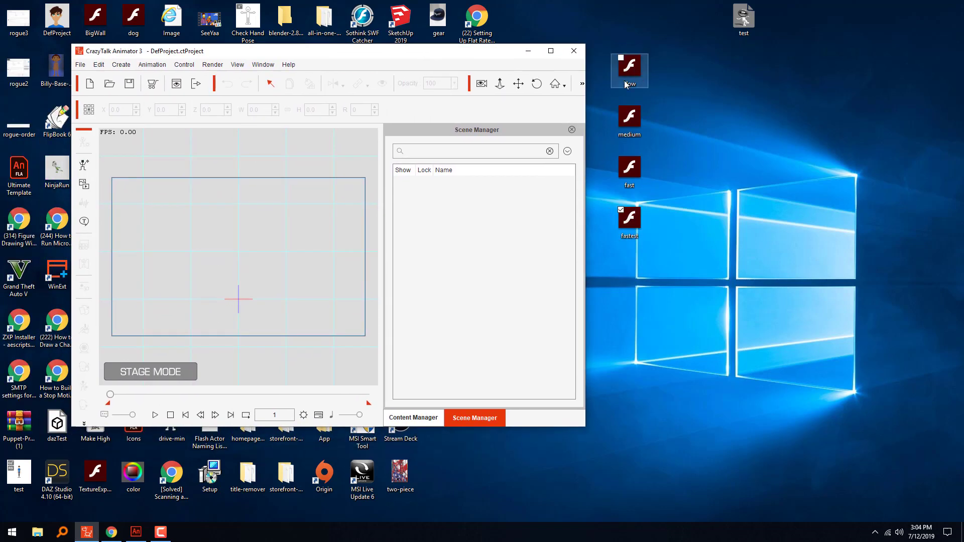
Step: In Animate, remove the spin tween and extra frames, leaving a single static propeller frame
{"action": "left_click", "coordinate": [137, 532]}
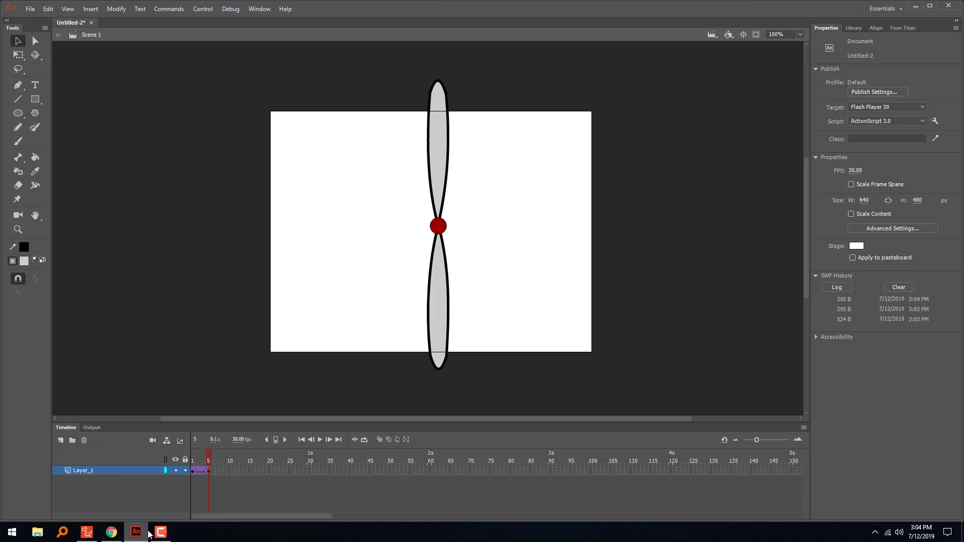
{"action": "left_click", "coordinate": [197, 471]}
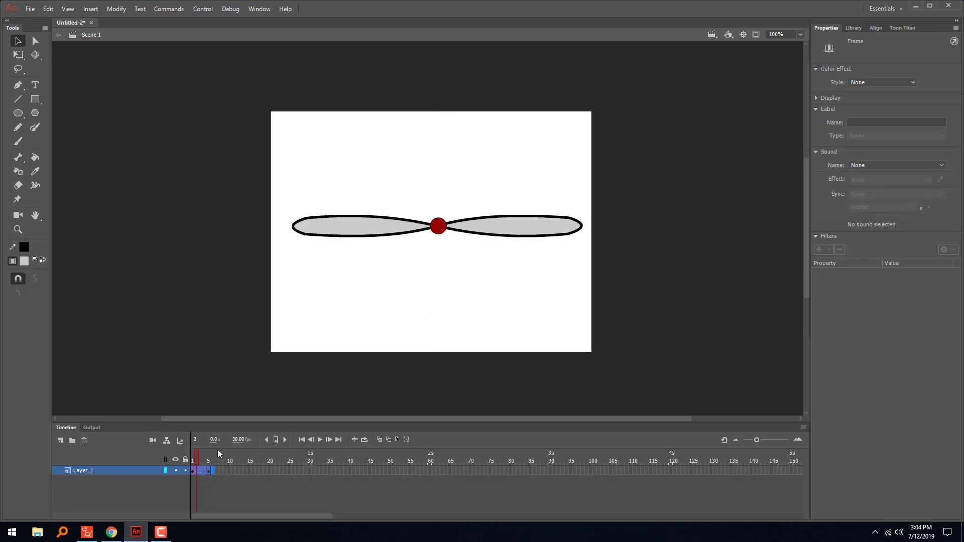
{"action": "right_click", "coordinate": [208, 475]}
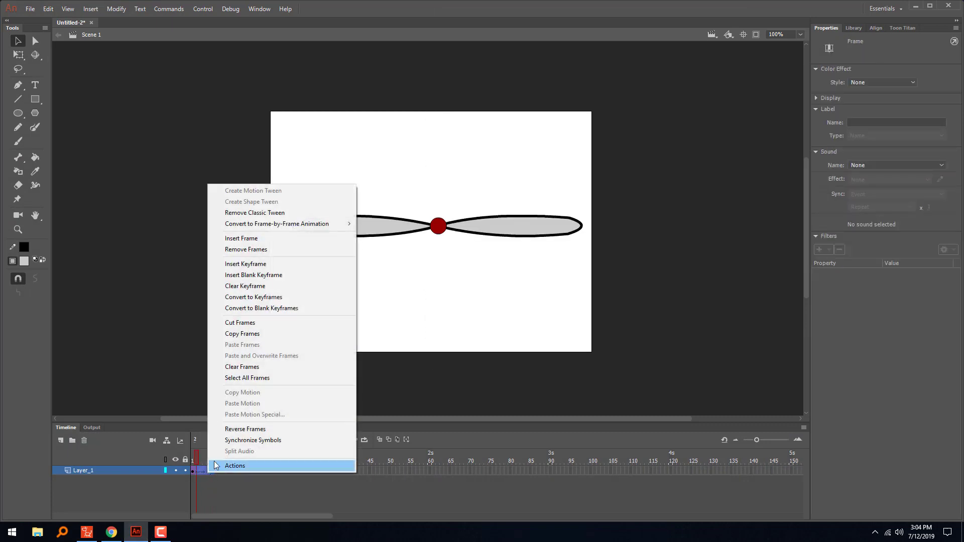
{"action": "left_click", "coordinate": [271, 216]}
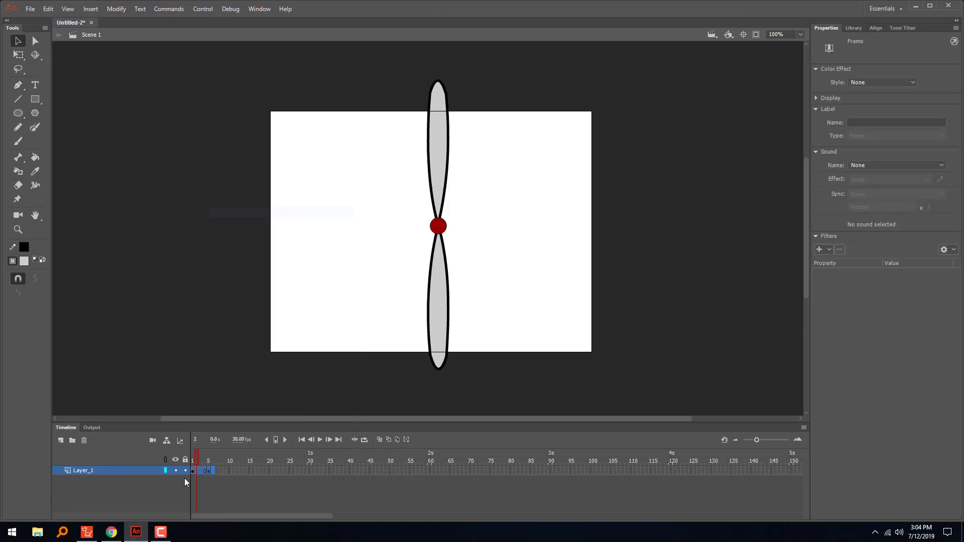
{"action": "right_click", "coordinate": [210, 469]}
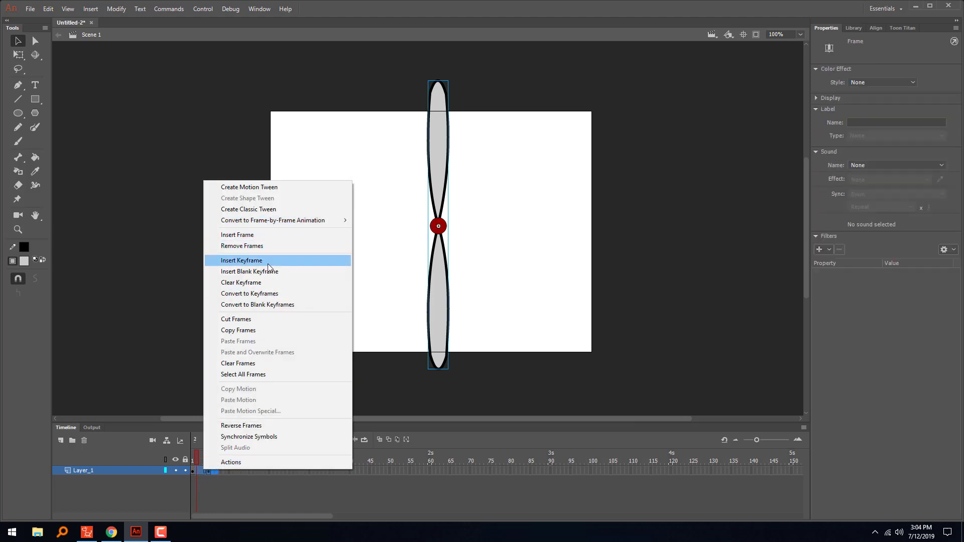
{"action": "left_click", "coordinate": [270, 247]}
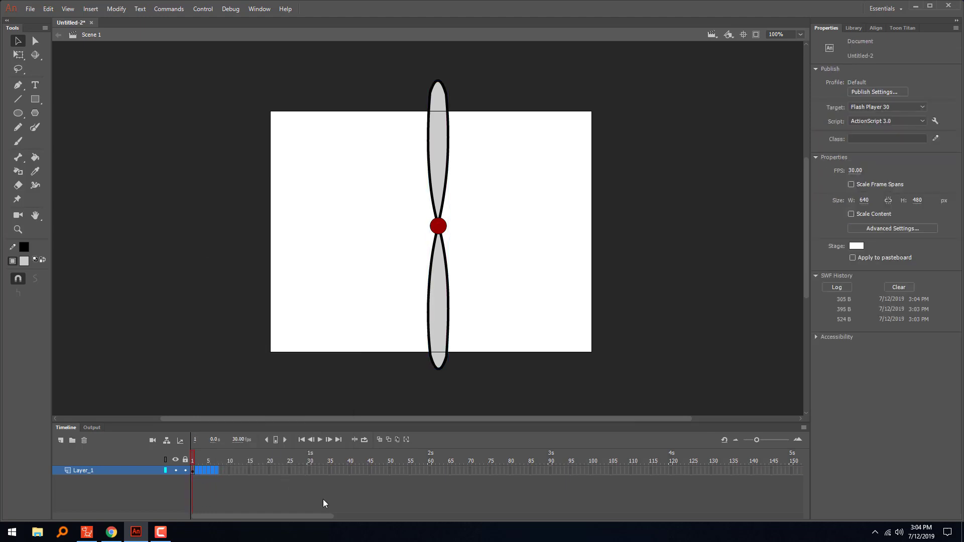
{"action": "left_click", "coordinate": [498, 398]}
Step: Export the static propeller as the 'stat' SWF movie
{"action": "key", "text": "ctrl+alt+shift+s"}
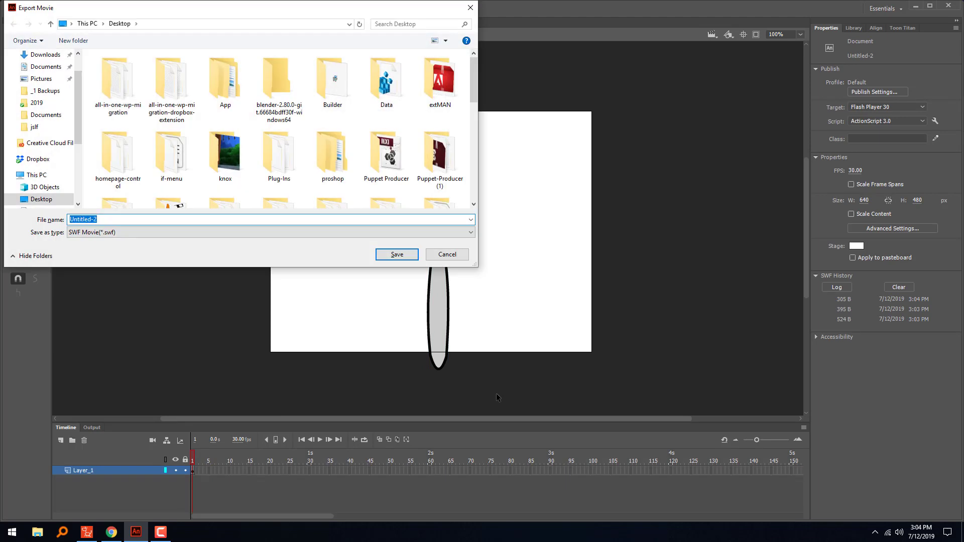
{"action": "type", "text": "static"}
{"action": "left_click", "coordinate": [399, 255]}
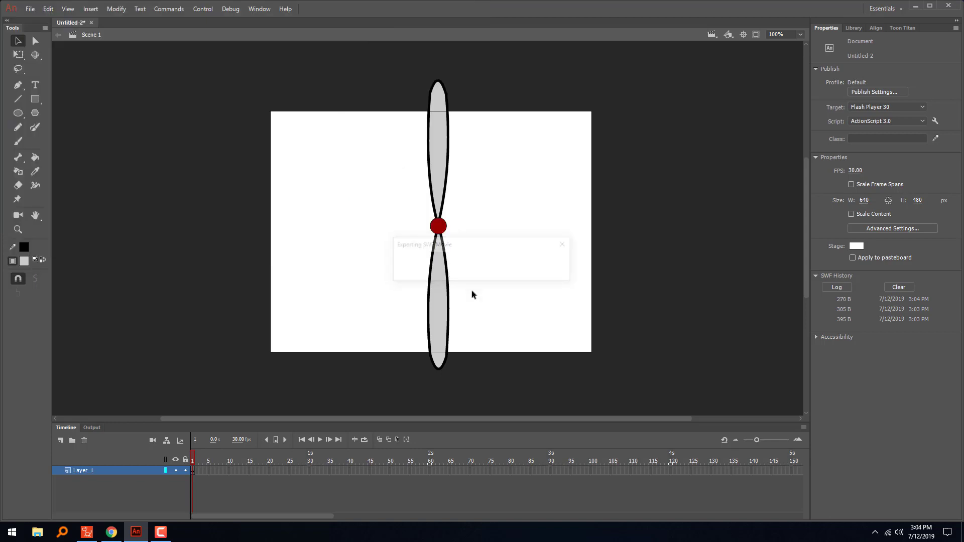
Step: Drop the static propeller SWF from the desktop onto the CTA3 stage as a prop
{"action": "left_click", "coordinate": [916, 10]}
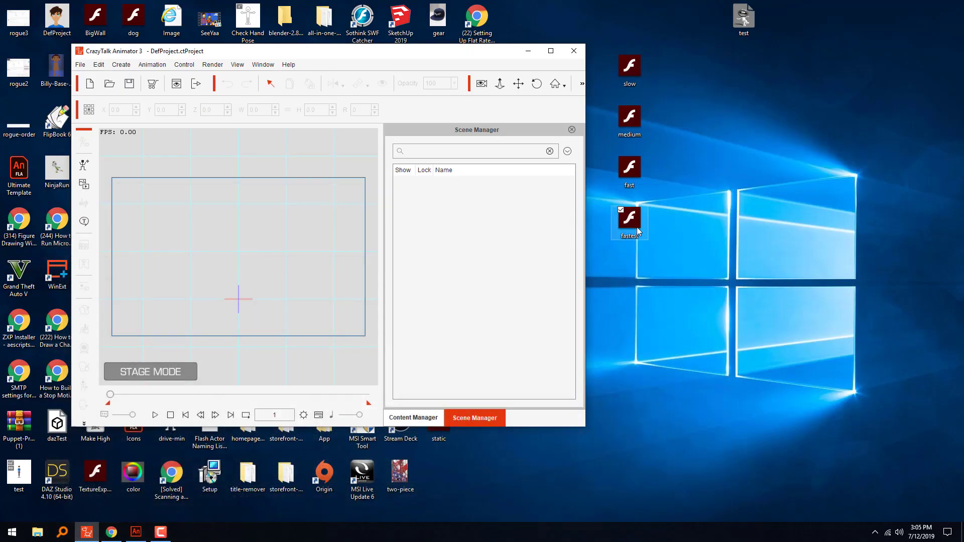
{"action": "left_click_drag", "start_coordinate": [495, 54], "coordinate": [472, 38]}
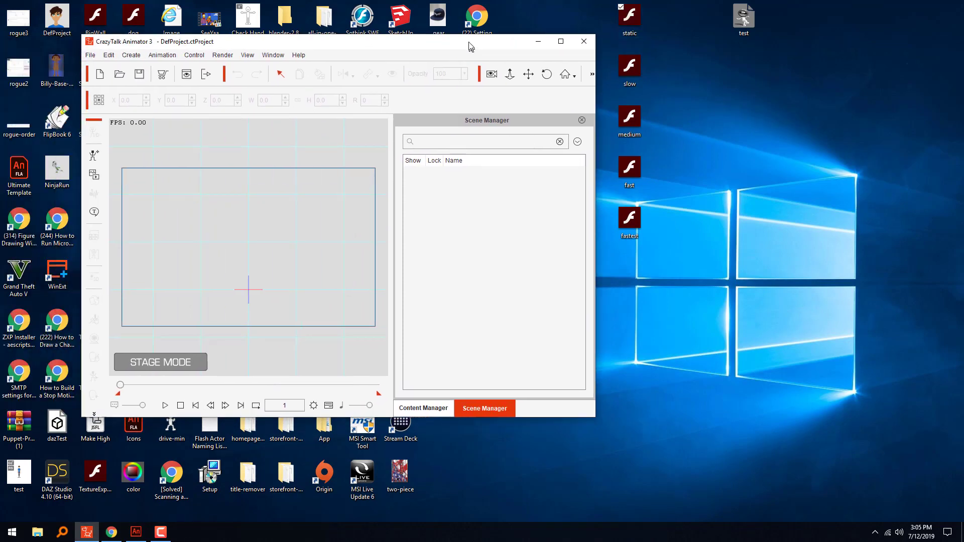
{"action": "left_click_drag", "start_coordinate": [632, 23], "coordinate": [250, 243]}
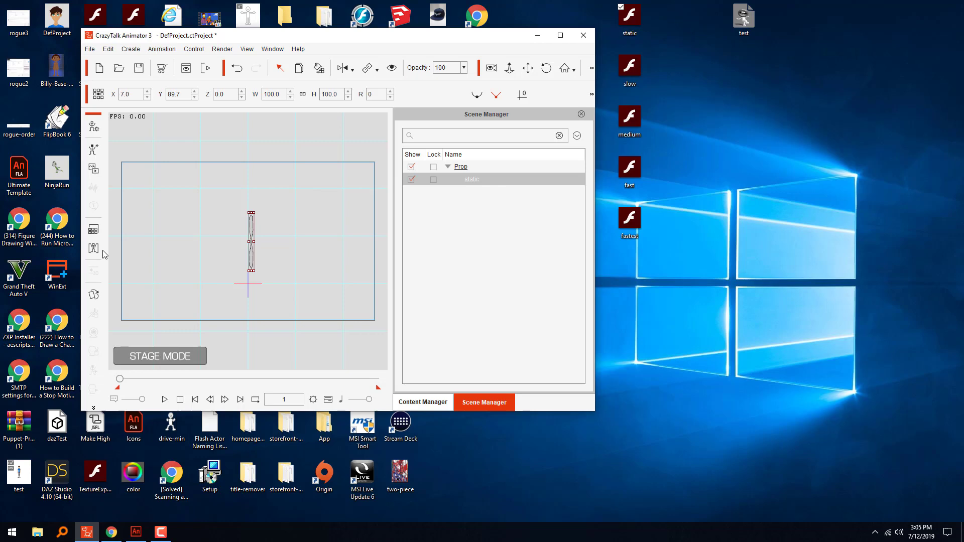
Step: Open the propeller prop in Composer Mode and make the CrazyTalk window taller
{"action": "left_click", "coordinate": [94, 294]}
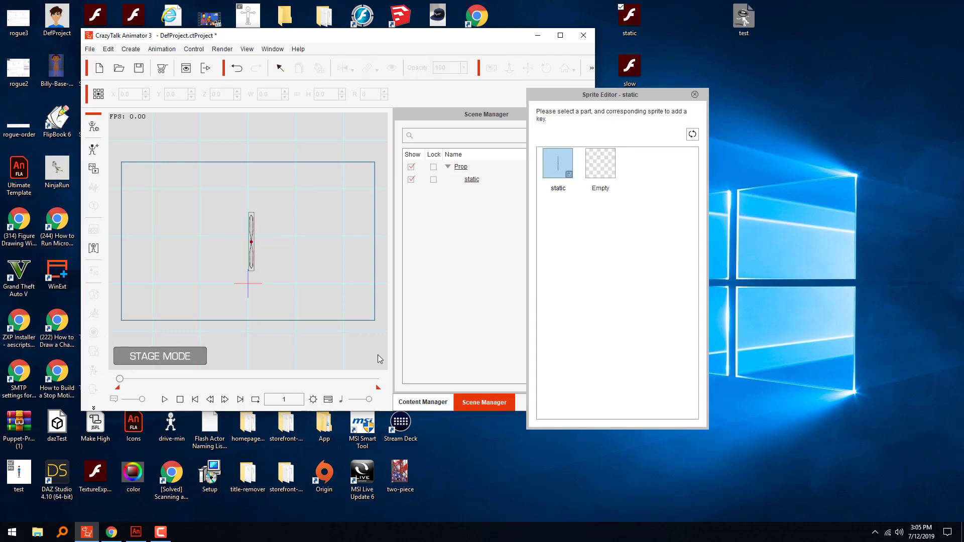
{"action": "left_click", "coordinate": [695, 95]}
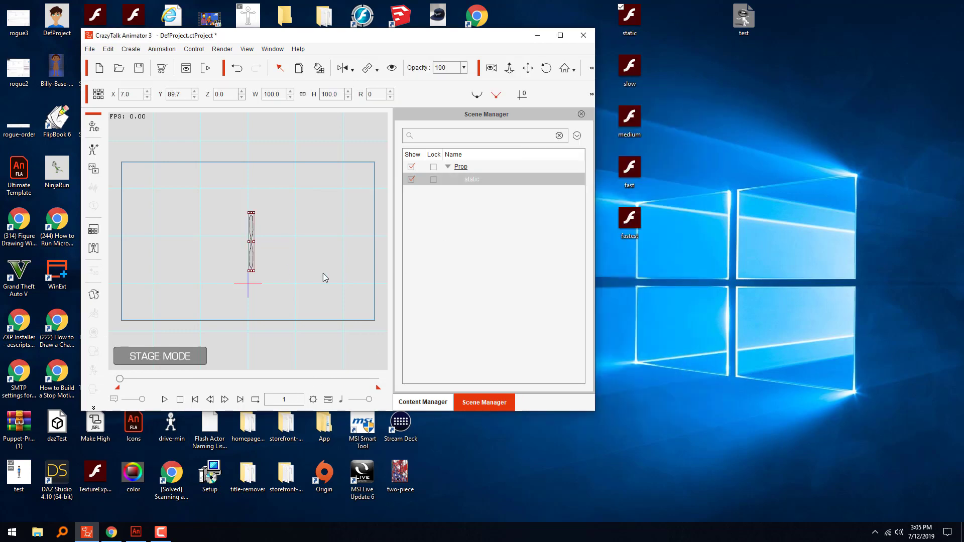
{"action": "left_click", "coordinate": [95, 129]}
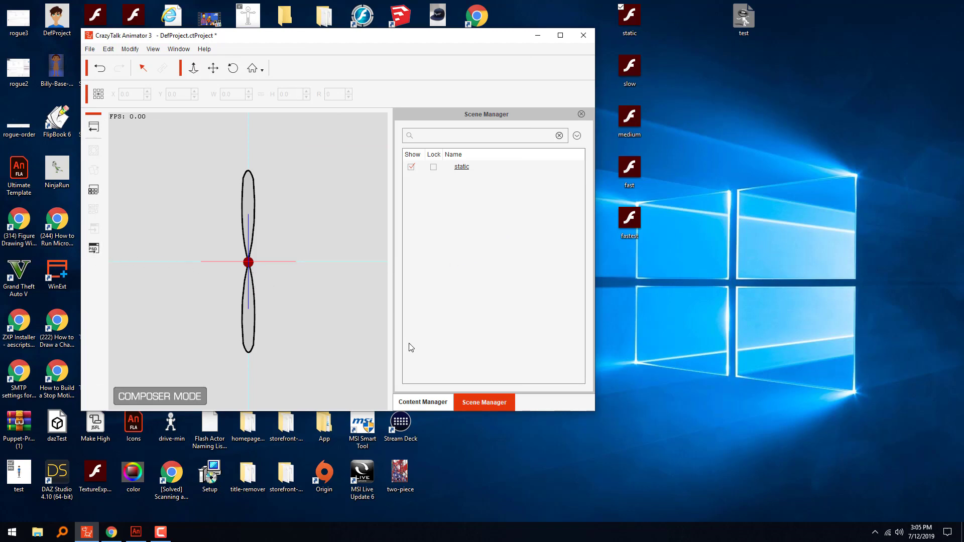
{"action": "left_click_drag", "start_coordinate": [491, 36], "coordinate": [463, 53]}
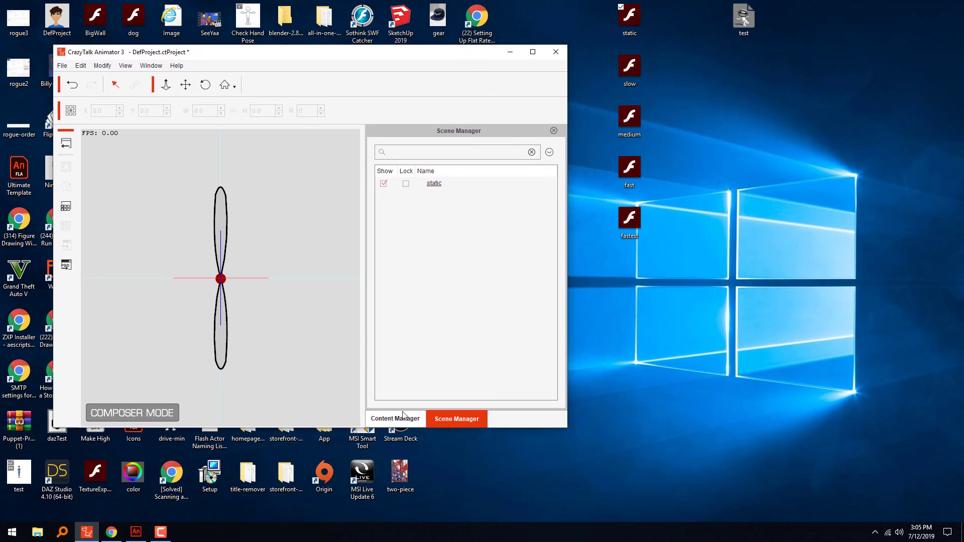
{"action": "left_click_drag", "start_coordinate": [544, 428], "coordinate": [556, 486]}
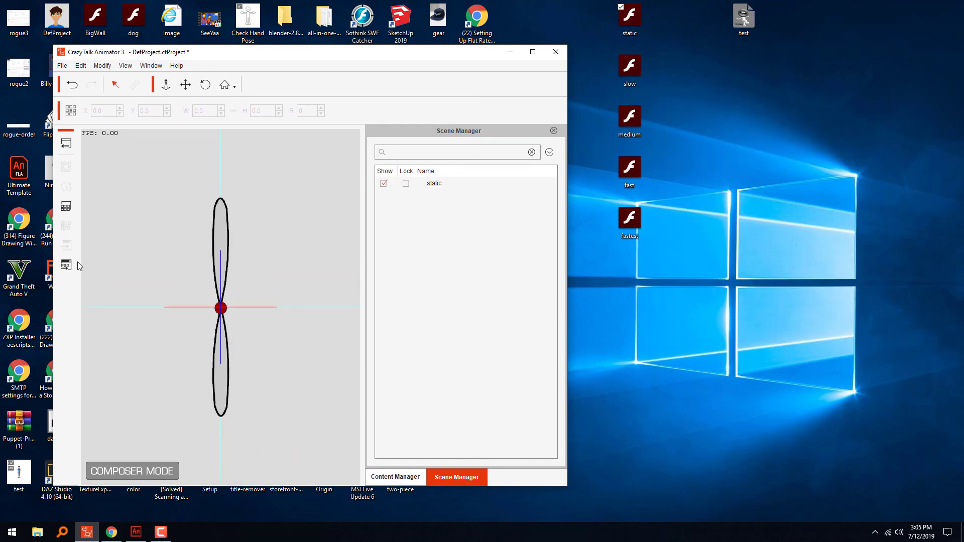
Step: Drag the slow, medium, fast and fastest SWFs into the propeller's Sprite Editor as extra sprites
{"action": "double_click", "coordinate": [224, 290]}
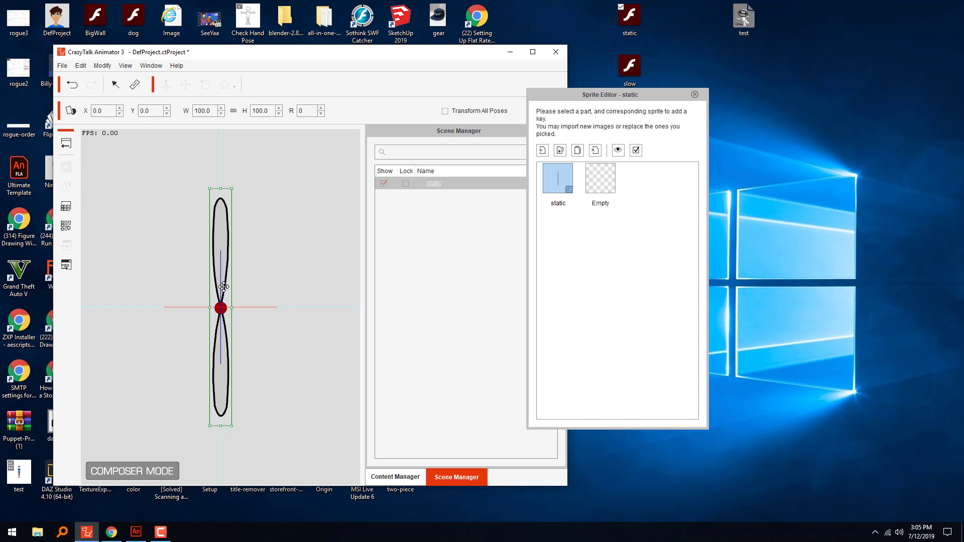
{"action": "left_click_drag", "start_coordinate": [593, 99], "coordinate": [472, 100]}
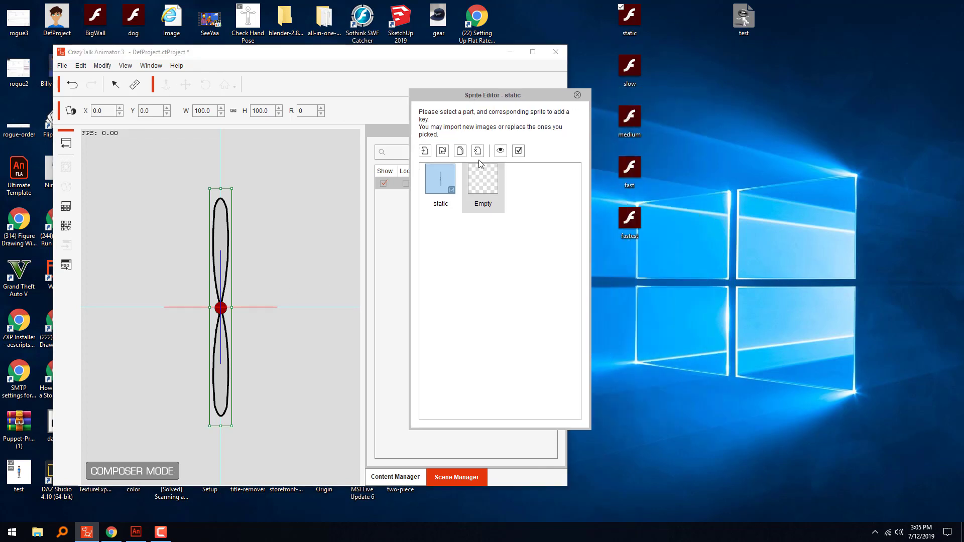
{"action": "left_click_drag", "start_coordinate": [632, 68], "coordinate": [508, 208]}
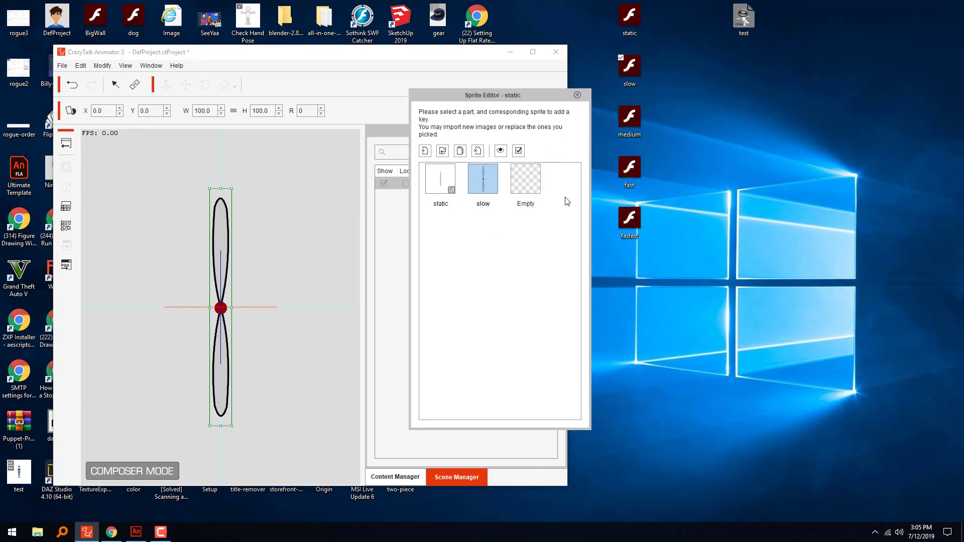
{"action": "left_click_drag", "start_coordinate": [631, 117], "coordinate": [550, 192]}
{"action": "left_click_drag", "start_coordinate": [637, 167], "coordinate": [537, 221]}
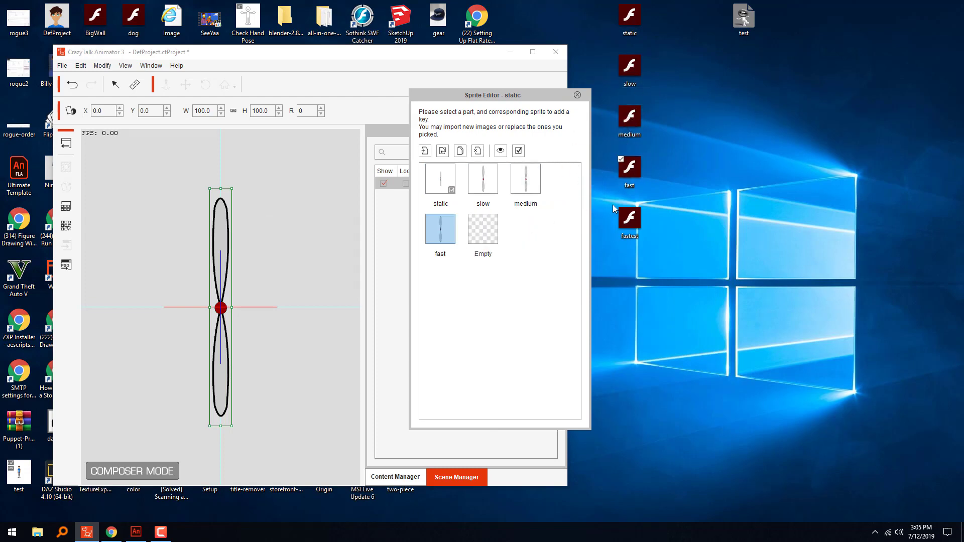
{"action": "left_click_drag", "start_coordinate": [631, 219], "coordinate": [557, 251]}
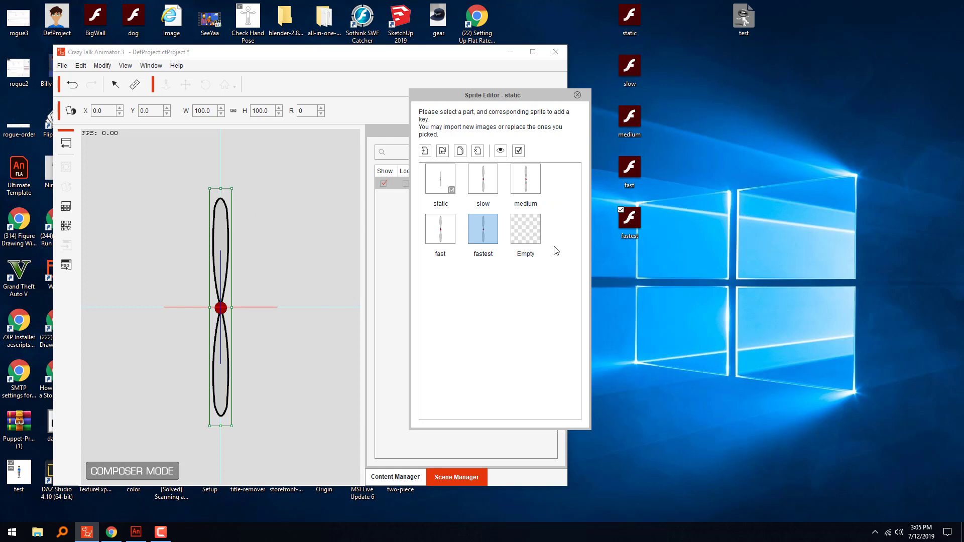
{"action": "left_click", "coordinate": [578, 95]}
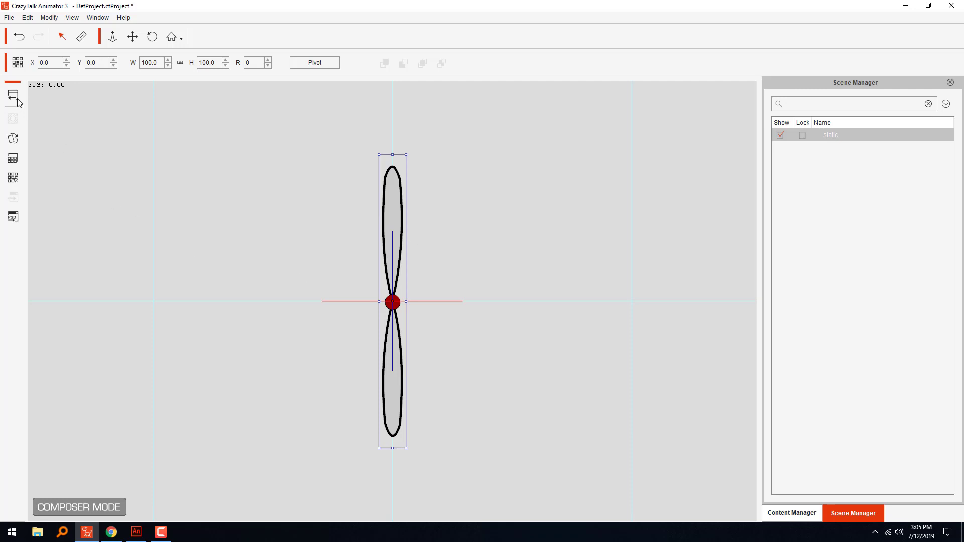
Step: Back on stage, enable Smooth Deformed Object in the propeller's Prop Key Editor Deform settings
{"action": "left_click", "coordinate": [16, 101]}
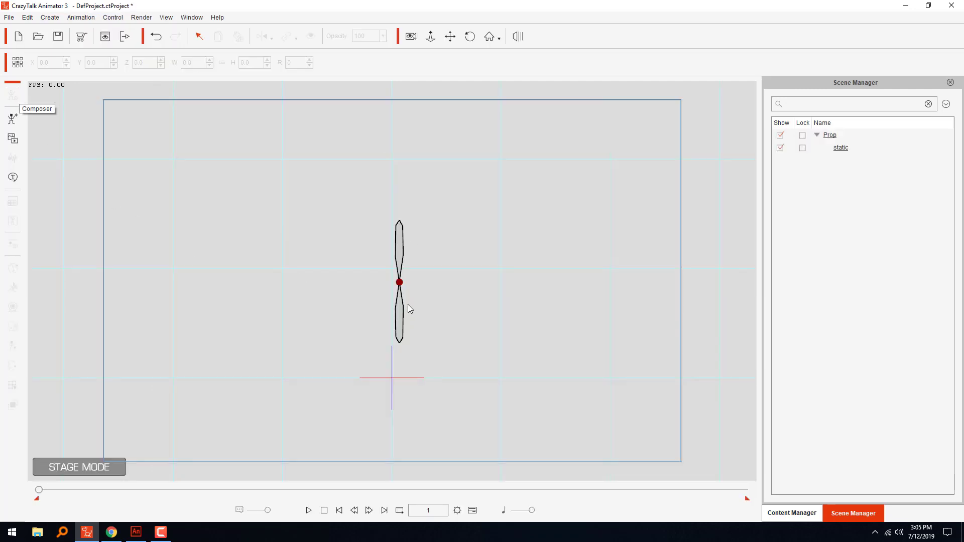
{"action": "left_click", "coordinate": [407, 311]}
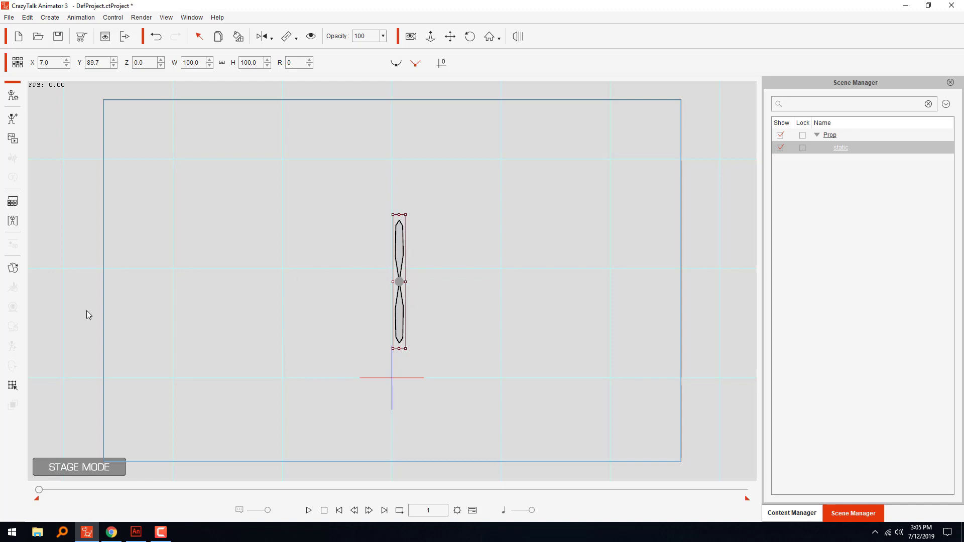
{"action": "left_click", "coordinate": [12, 385]}
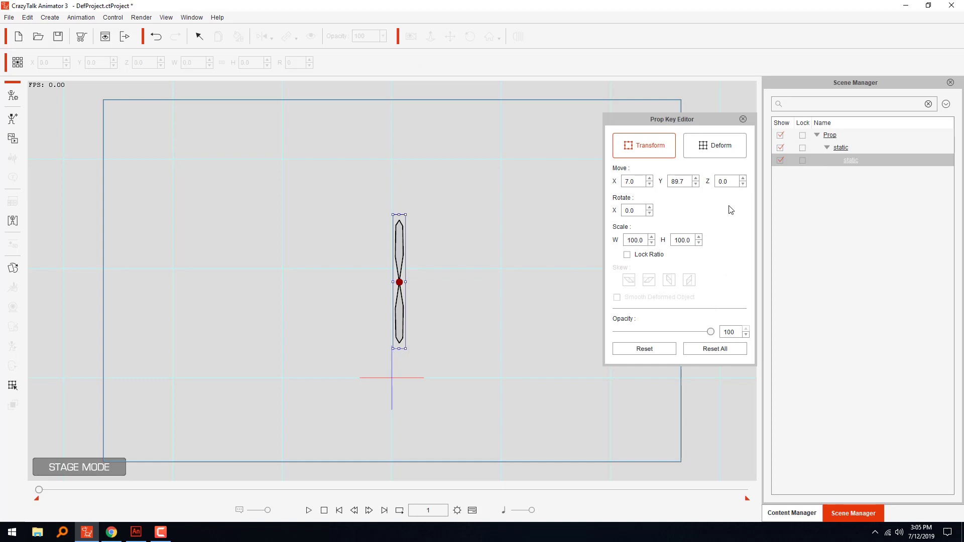
{"action": "left_click", "coordinate": [727, 153]}
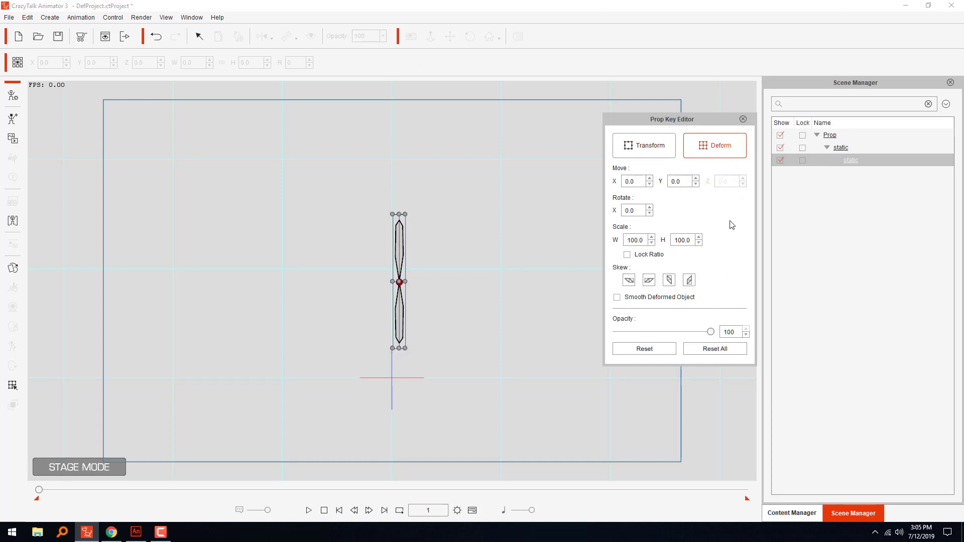
{"action": "left_click", "coordinate": [648, 298]}
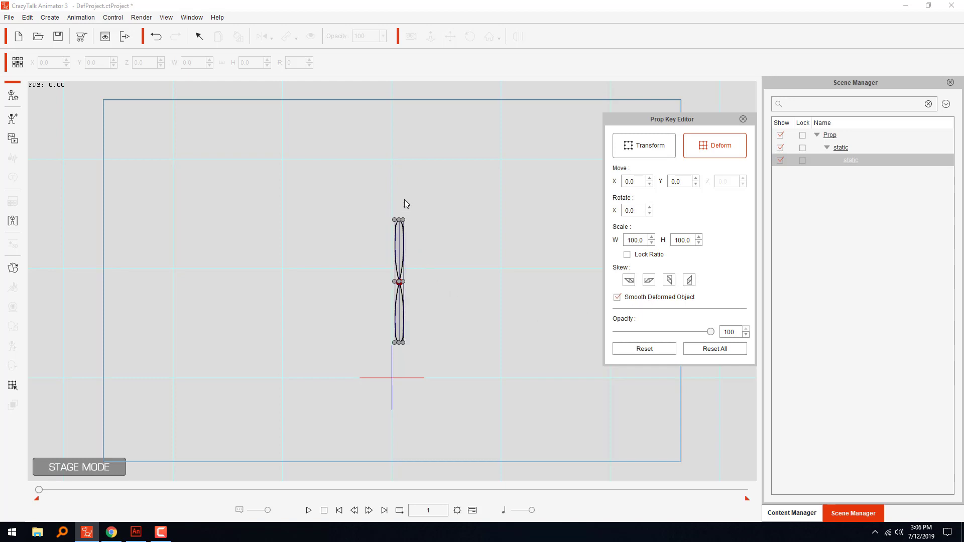
{"action": "left_click", "coordinate": [744, 119]}
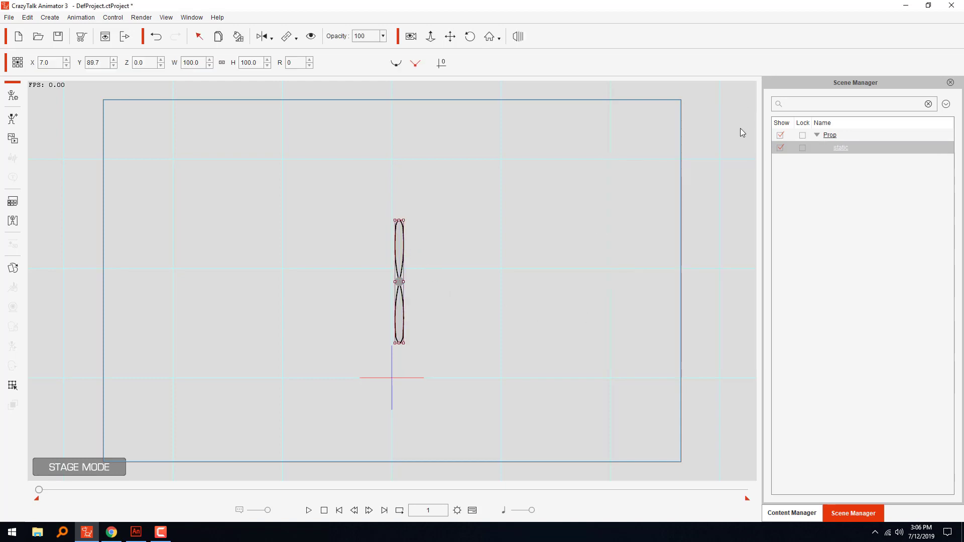
Step: Zoom the stage view in on the propeller
{"action": "left_click", "coordinate": [427, 277]}
{"action": "left_click", "coordinate": [427, 41]}
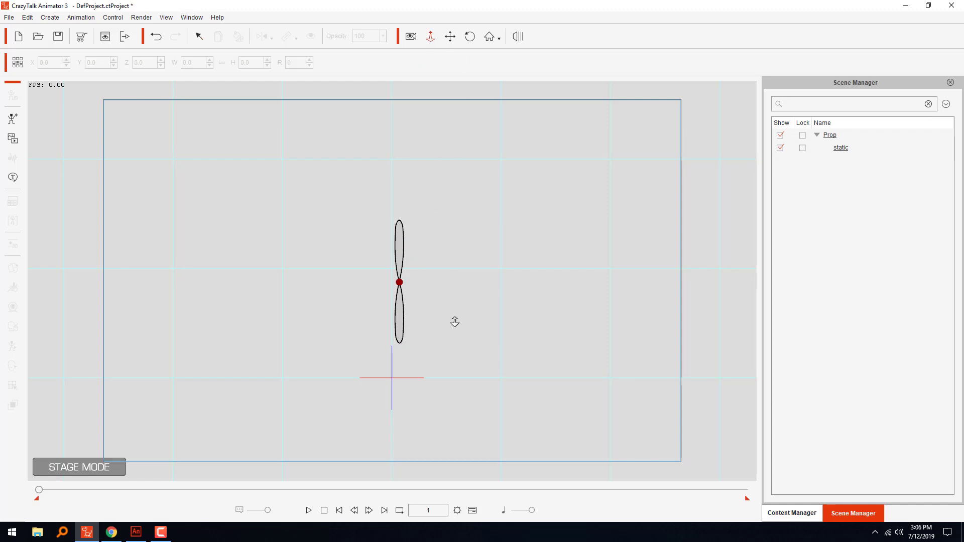
{"action": "left_click_drag", "start_coordinate": [454, 320], "coordinate": [475, 116]}
{"action": "left_click_drag", "start_coordinate": [476, 281], "coordinate": [487, 163]}
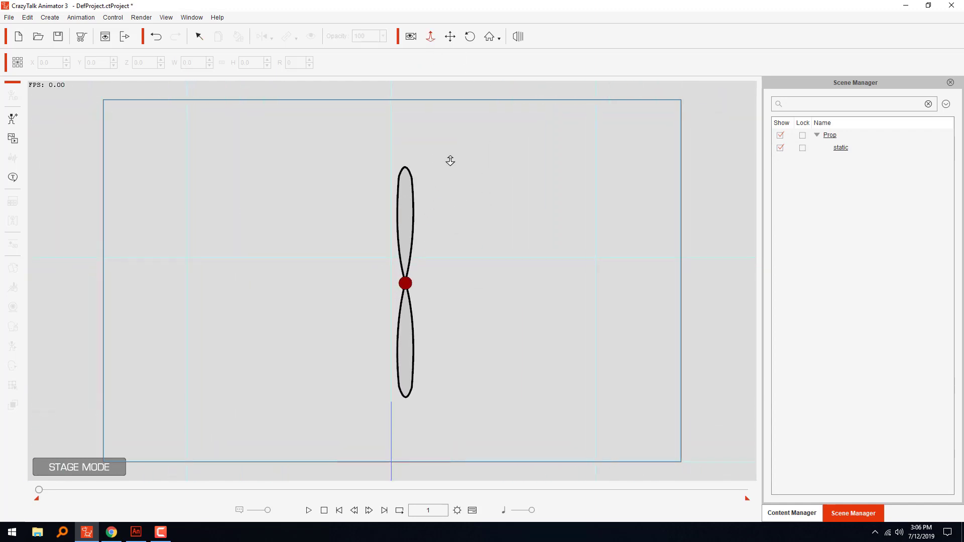
{"action": "left_click", "coordinate": [452, 39]}
Step: Select the propeller and adjust its outline thickness in the Render Style settings
{"action": "left_click", "coordinate": [410, 223]}
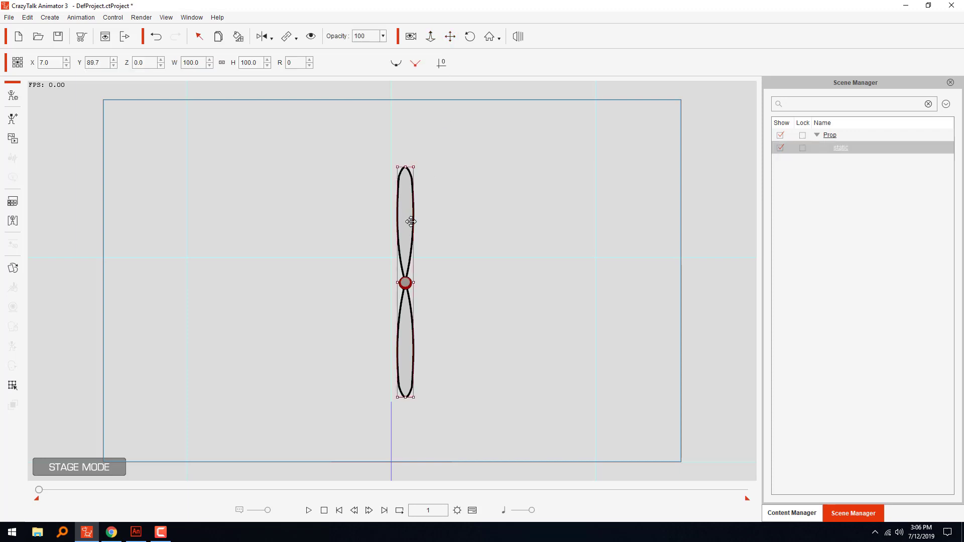
{"action": "left_click", "coordinate": [13, 202]}
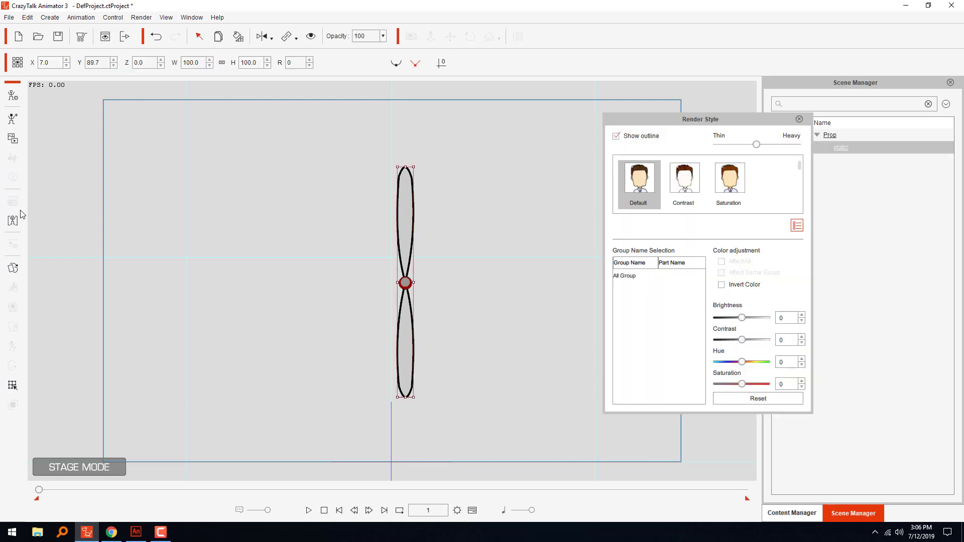
{"action": "mouse_move", "coordinate": [757, 145]}
{"action": "left_mouse_down"}
{"action": "mouse_move", "coordinate": [784, 145]}
{"action": "mouse_move", "coordinate": [741, 147]}
{"action": "mouse_move", "coordinate": [784, 146]}
{"action": "mouse_move", "coordinate": [754, 153]}
{"action": "left_mouse_up"}
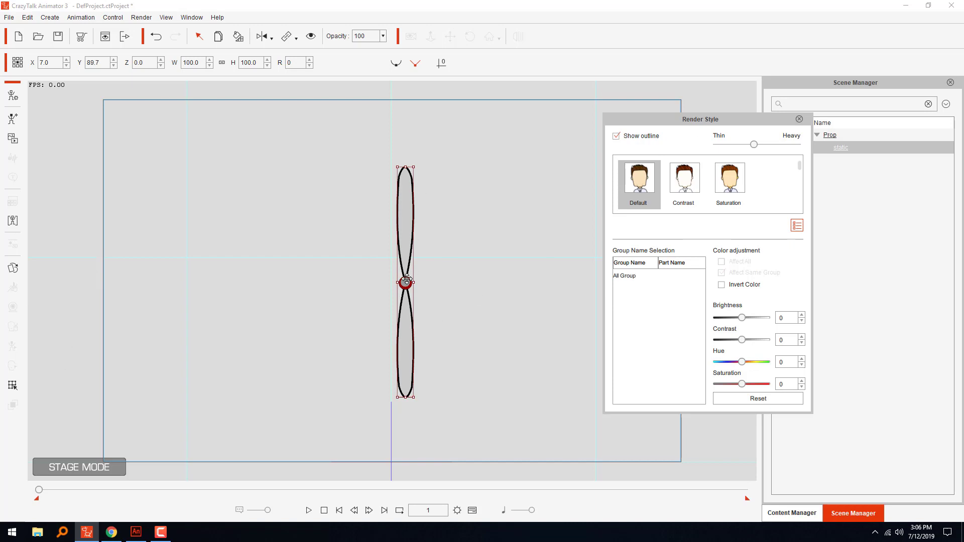
Step: Close Render Style, play the propeller once, and open its Sprite Editor
{"action": "left_click", "coordinate": [799, 120]}
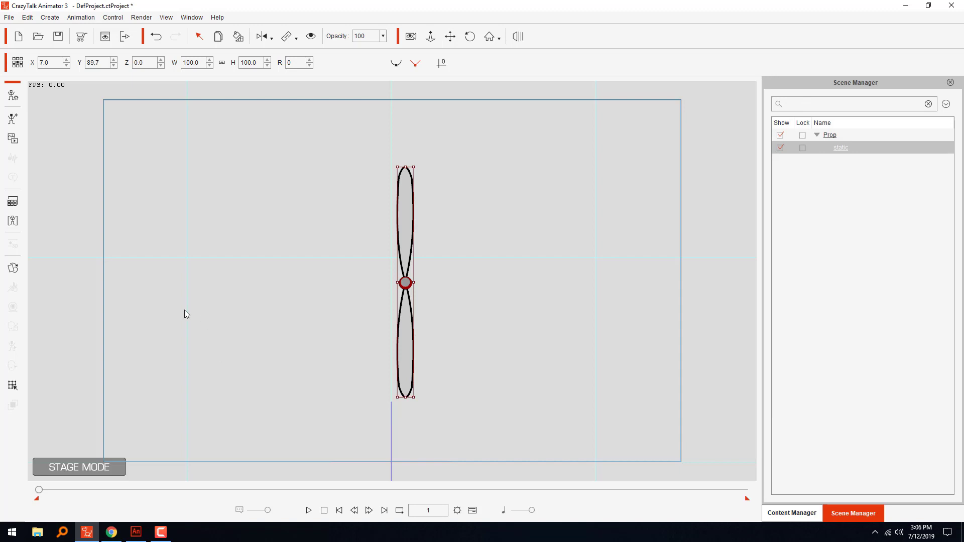
{"action": "left_click", "coordinate": [417, 234]}
{"action": "left_click", "coordinate": [310, 510]}
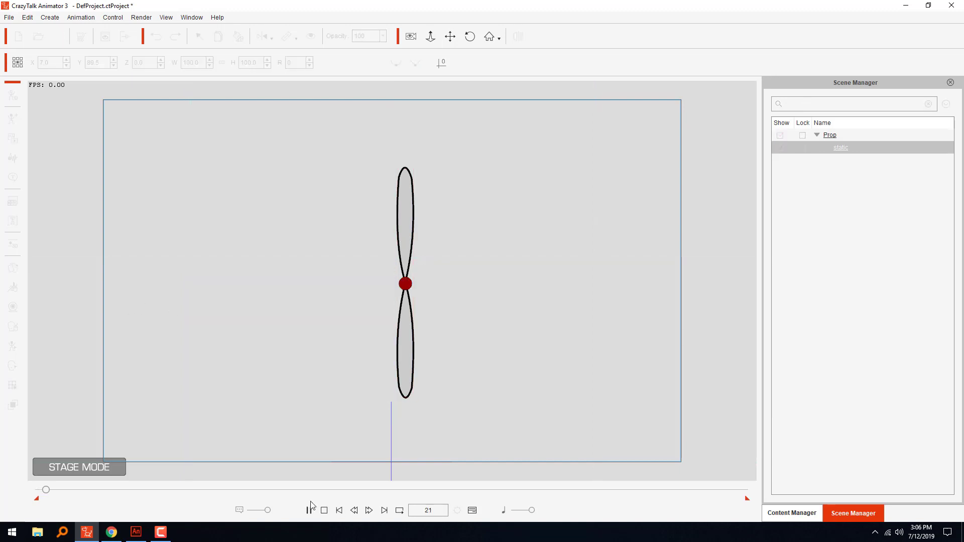
{"action": "left_click", "coordinate": [324, 510]}
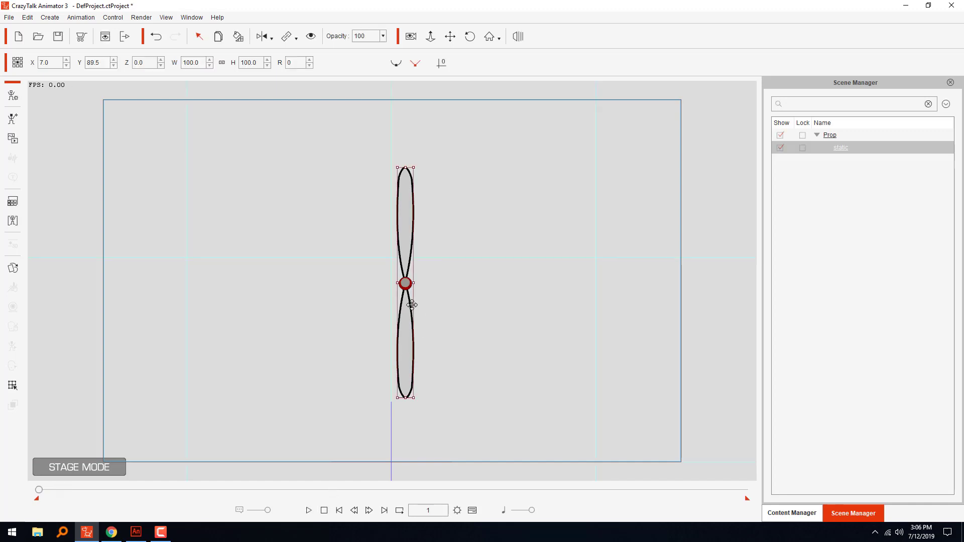
{"action": "left_click", "coordinate": [13, 268]}
{"action": "left_click_drag", "start_coordinate": [508, 102], "coordinate": [720, 101]}
Step: Apply and preview the slow spin sprite, then the medium spin sprite
{"action": "left_click", "coordinate": [684, 170]}
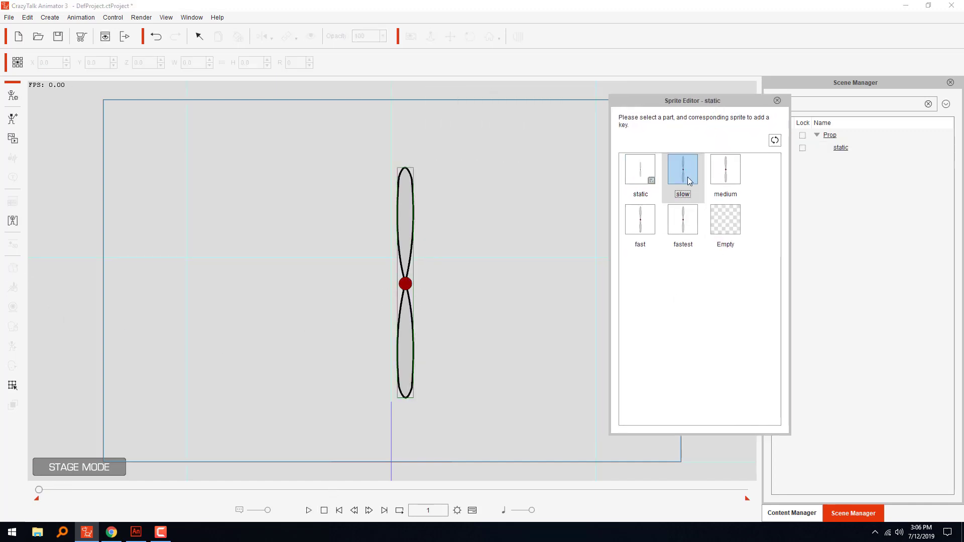
{"action": "left_click", "coordinate": [309, 510]}
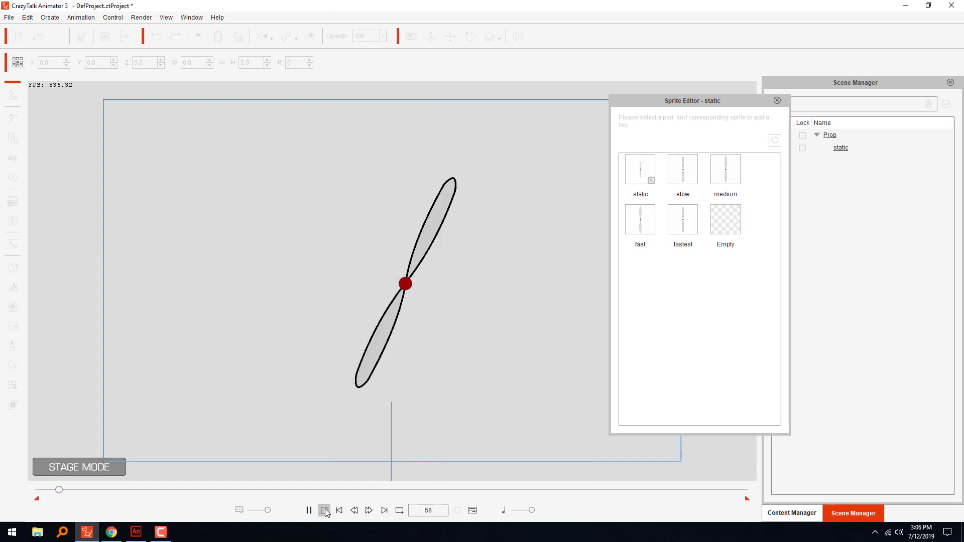
{"action": "left_click", "coordinate": [324, 510]}
{"action": "left_click", "coordinate": [723, 170]}
{"action": "left_click", "coordinate": [309, 510]}
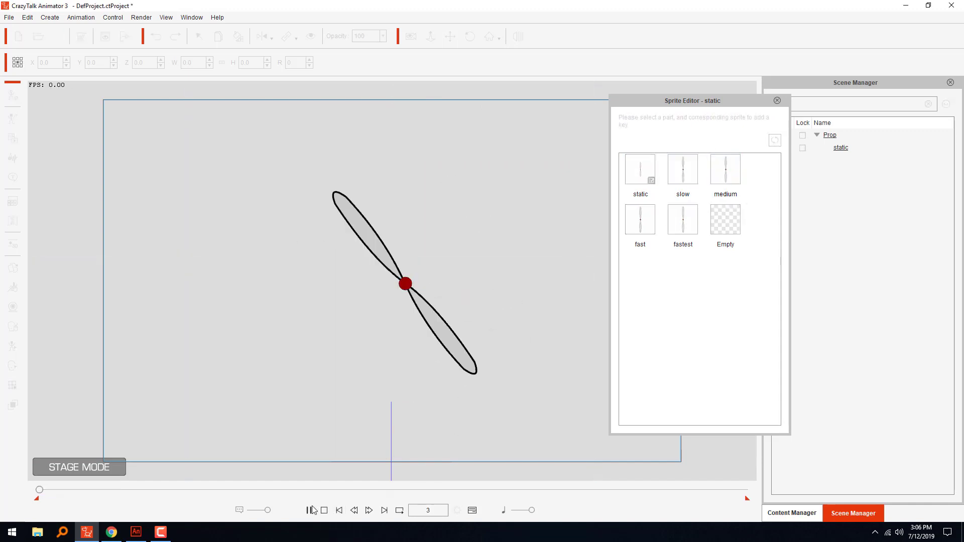
{"action": "left_click", "coordinate": [325, 509]}
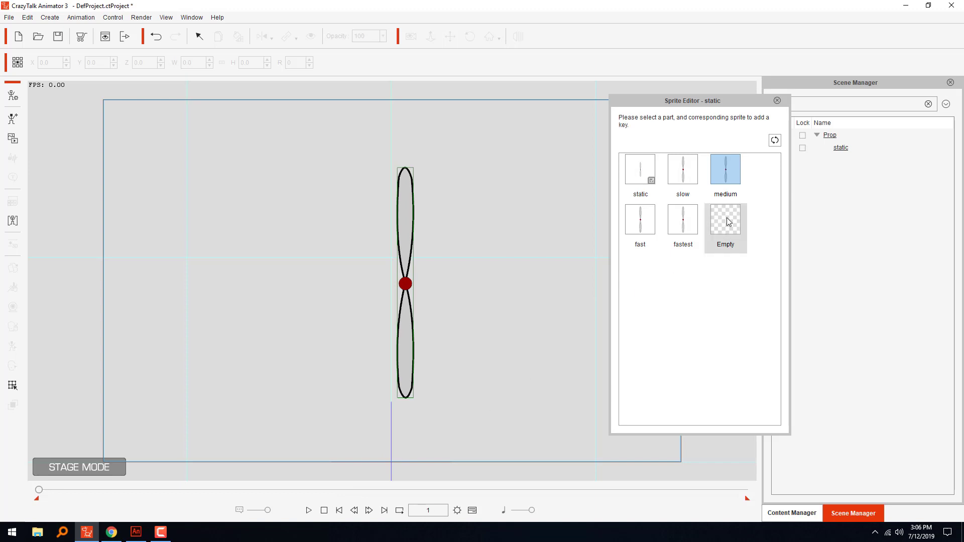
Step: Apply and preview the fast spin sprite, then the fastest, leaving fastest applied
{"action": "left_click", "coordinate": [642, 221]}
{"action": "left_click", "coordinate": [308, 510]}
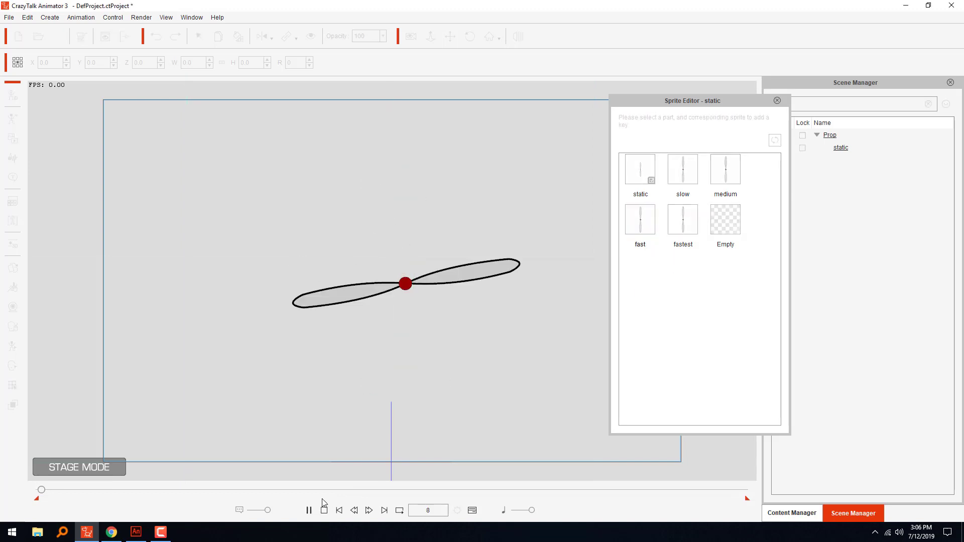
{"action": "left_click", "coordinate": [324, 509]}
{"action": "left_click", "coordinate": [686, 221]}
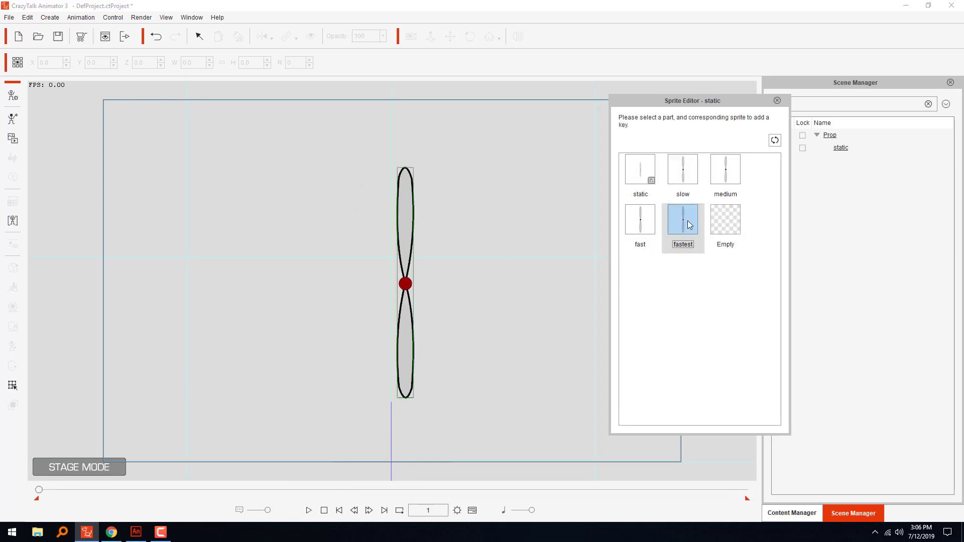
{"action": "left_click", "coordinate": [309, 510]}
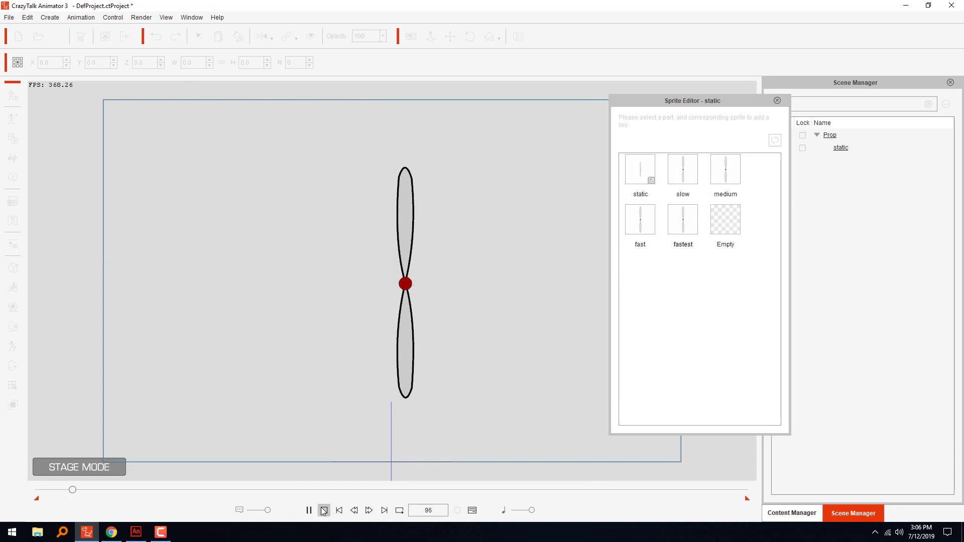
{"action": "left_click", "coordinate": [324, 511]}
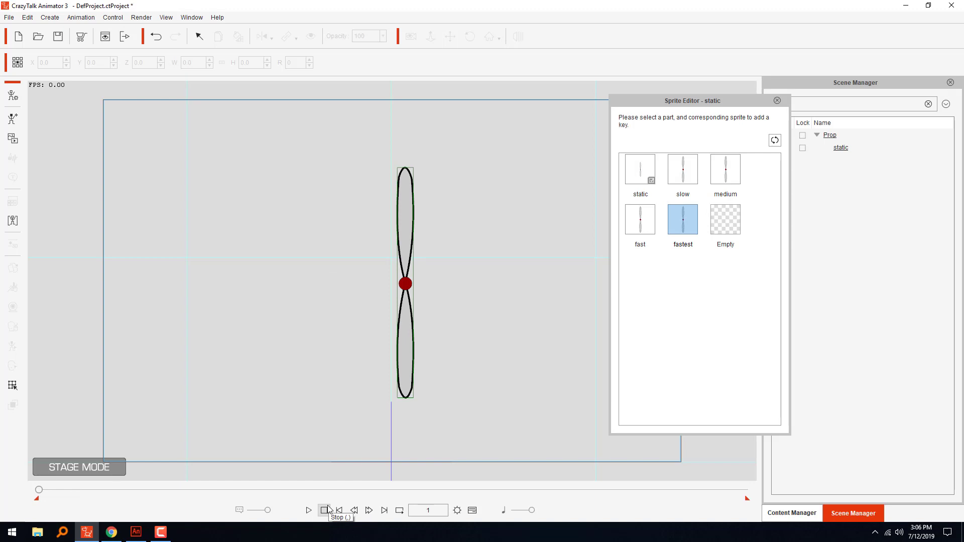
Step: Show the Timeline and set the propeller's sprite back to static at frame 1
{"action": "left_click", "coordinate": [473, 511]}
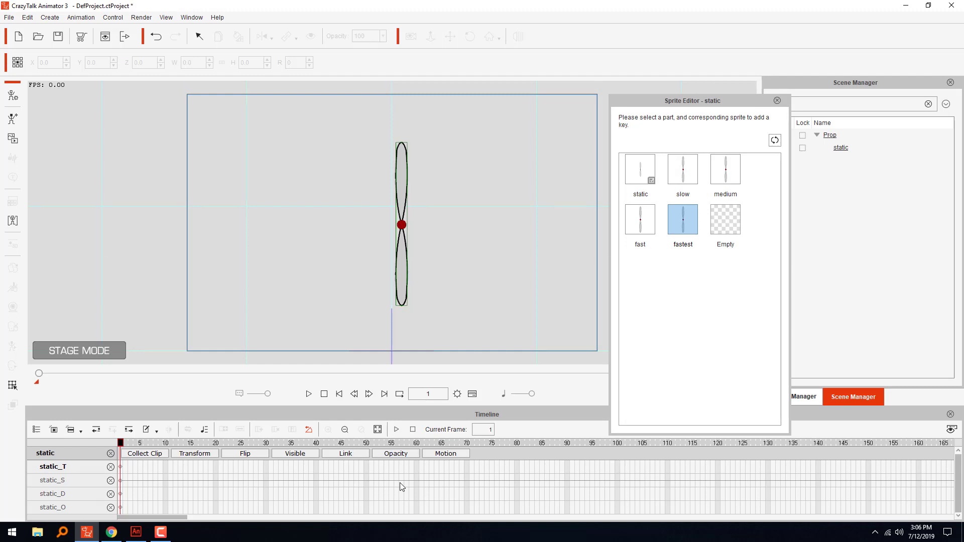
{"action": "left_click", "coordinate": [642, 170]}
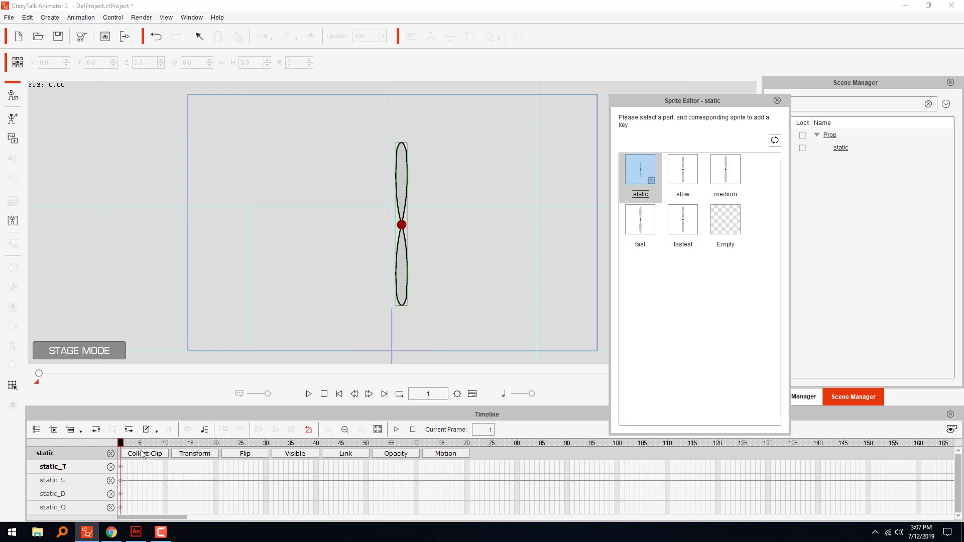
Step: Add a Collect Clip track and save the static and slow clips as 'Static' and 'Slow' actions
{"action": "left_click", "coordinate": [162, 454]}
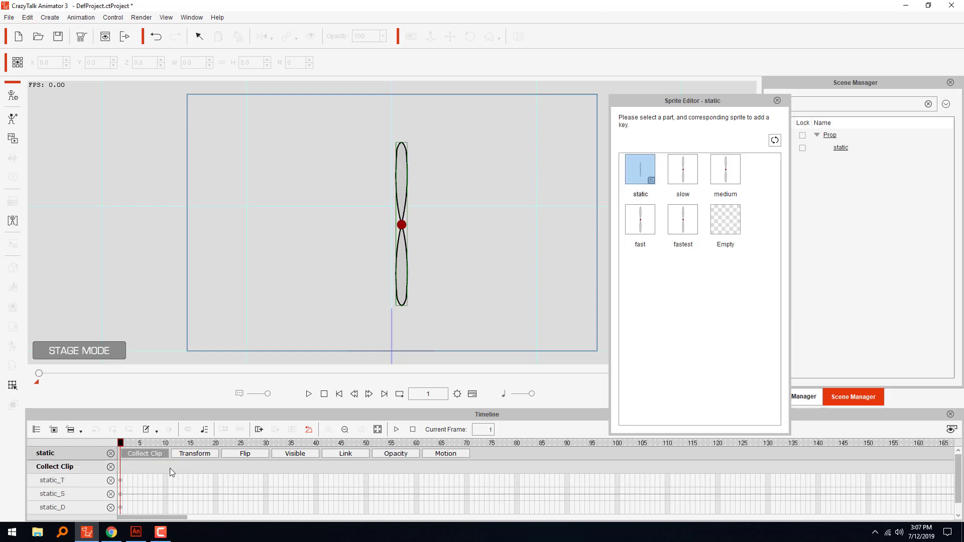
{"action": "right_click", "coordinate": [119, 467]}
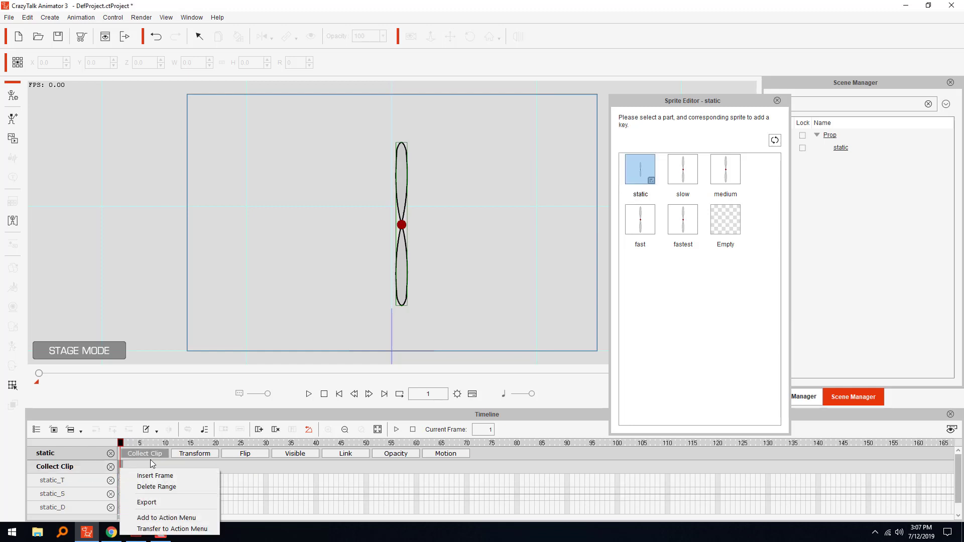
{"action": "left_click", "coordinate": [195, 517]}
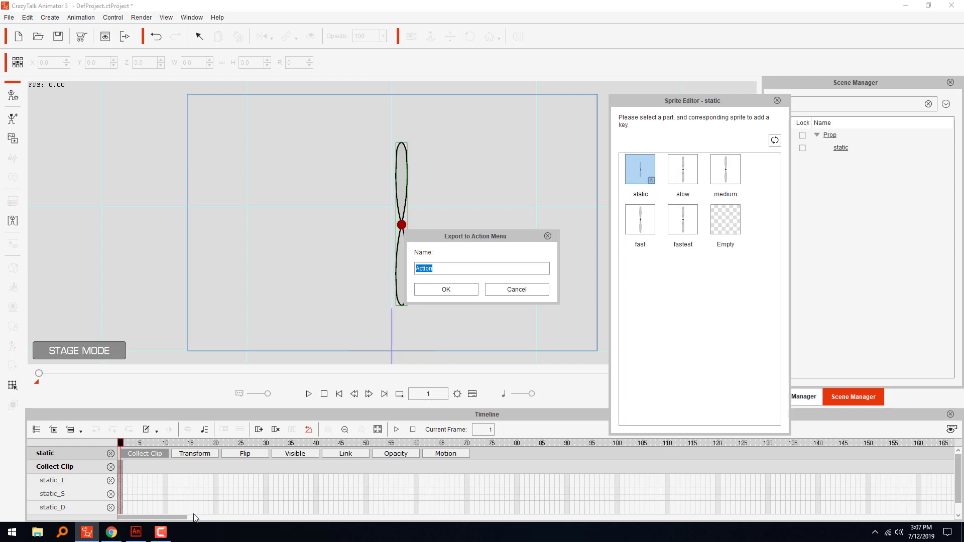
{"action": "type", "text": "Static"}
{"action": "key", "text": "Return"}
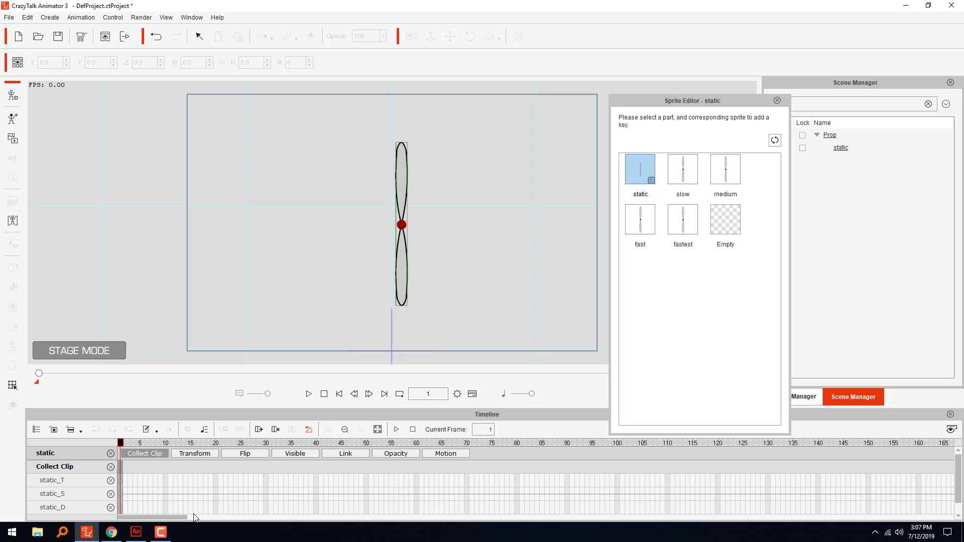
{"action": "left_click", "coordinate": [684, 168]}
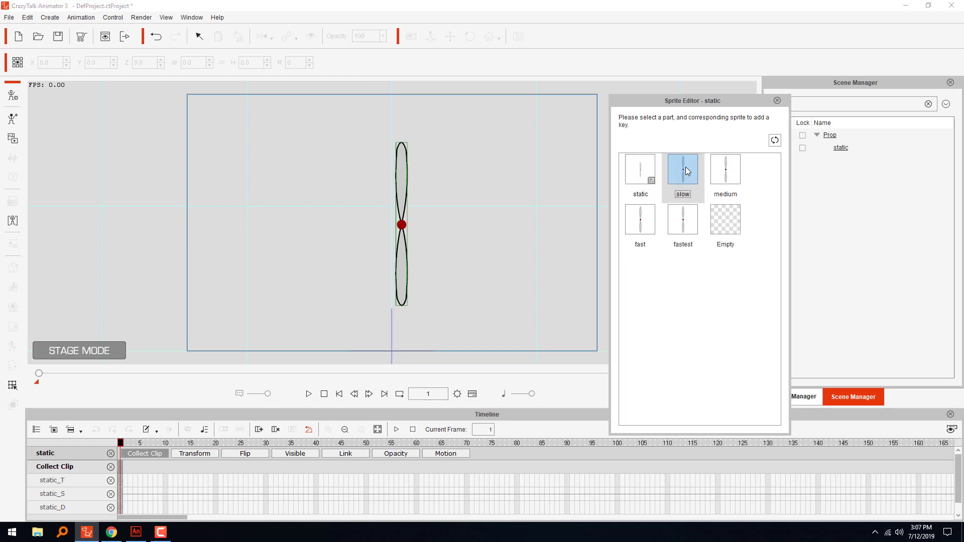
{"action": "right_click", "coordinate": [120, 469]}
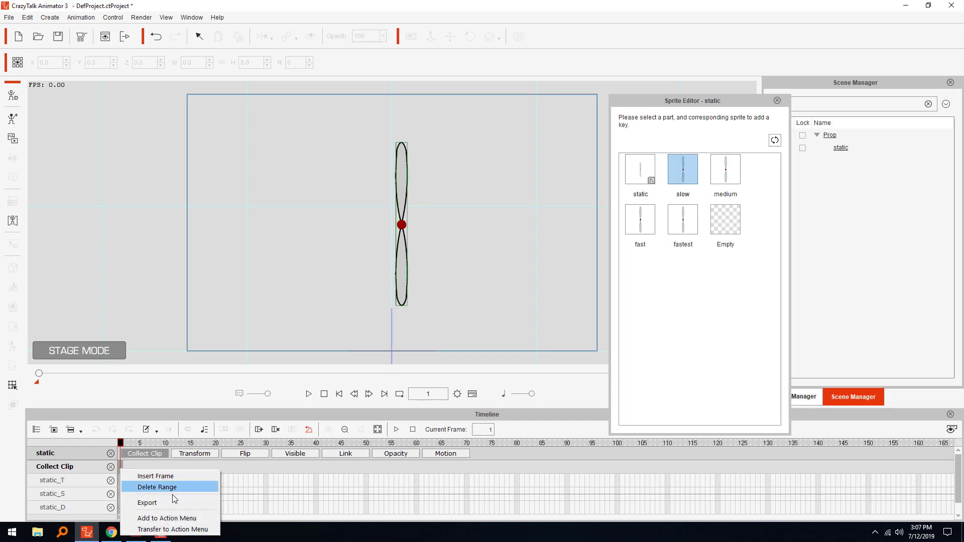
{"action": "left_click", "coordinate": [182, 518]}
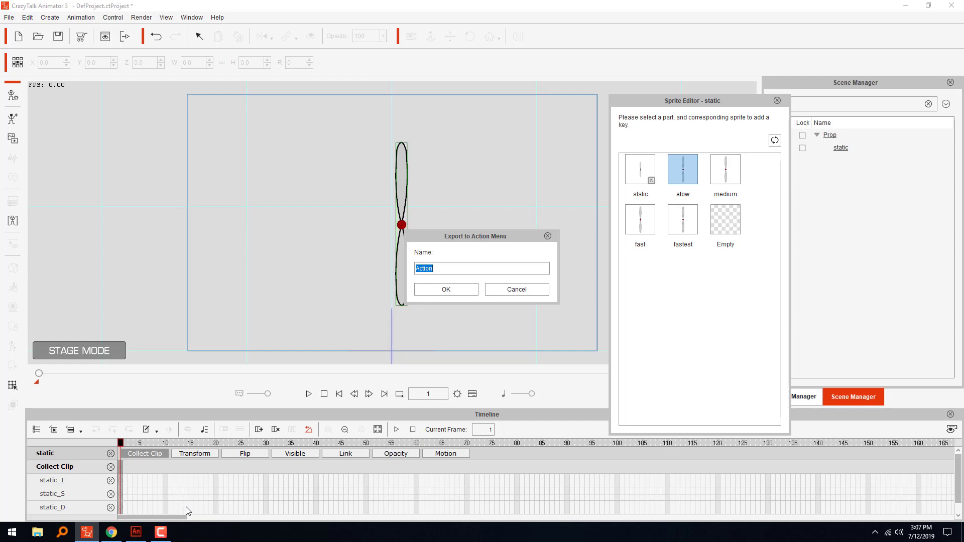
{"action": "type", "text": "Slow"}
{"action": "key", "text": "Return"}
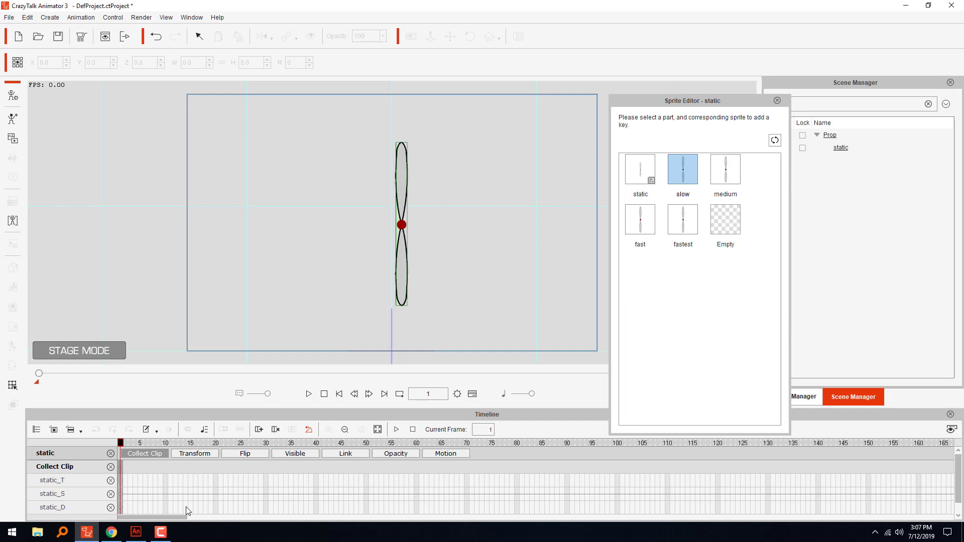
Step: Save the medium and fast spin sprites as 'Medium' and 'Fast' action menu entries
{"action": "left_click", "coordinate": [726, 171]}
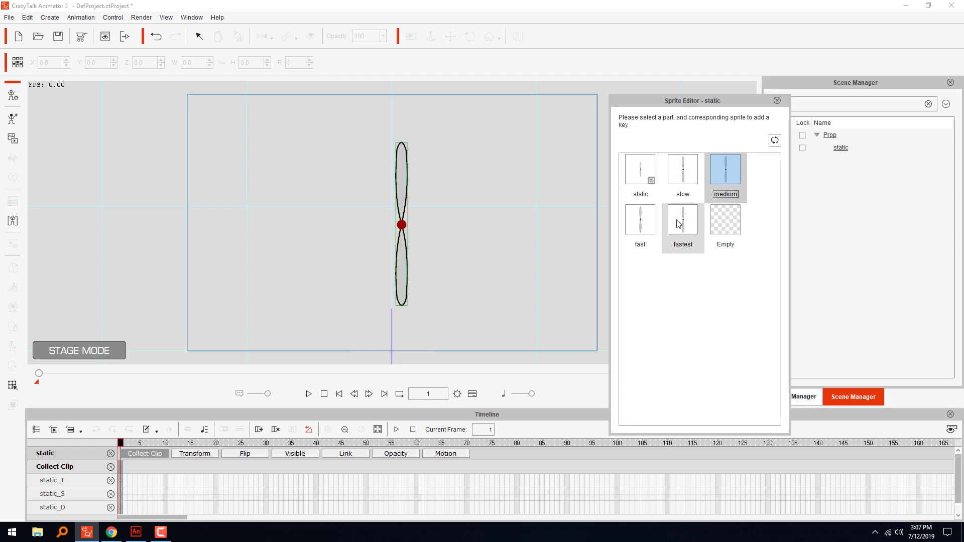
{"action": "right_click", "coordinate": [123, 468]}
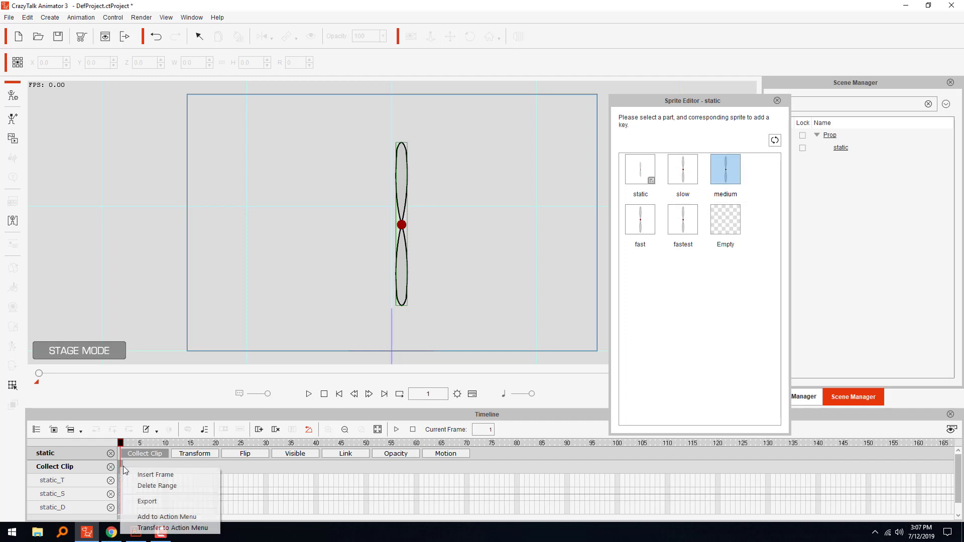
{"action": "left_click", "coordinate": [195, 513]}
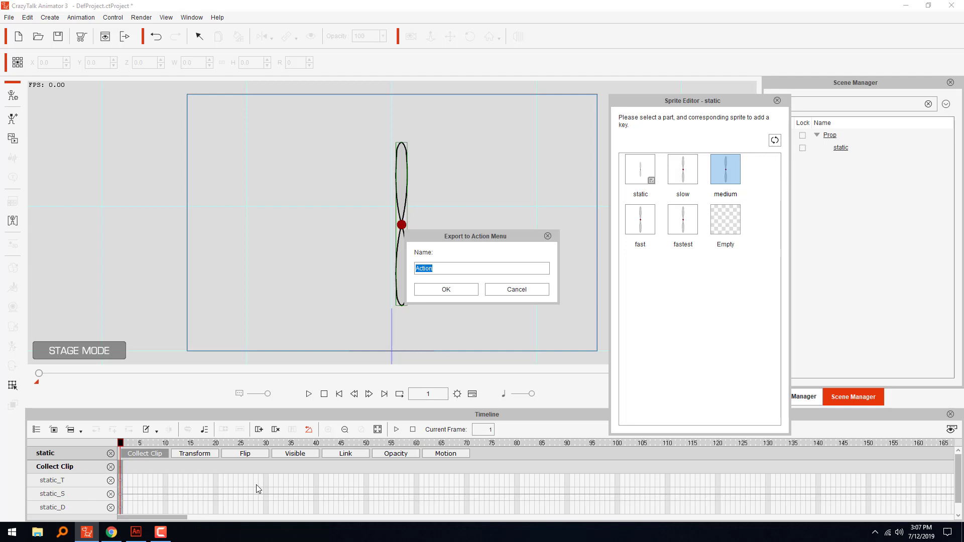
{"action": "type", "text": "Medium"}
{"action": "key", "text": "Return"}
{"action": "left_click", "coordinate": [645, 230]}
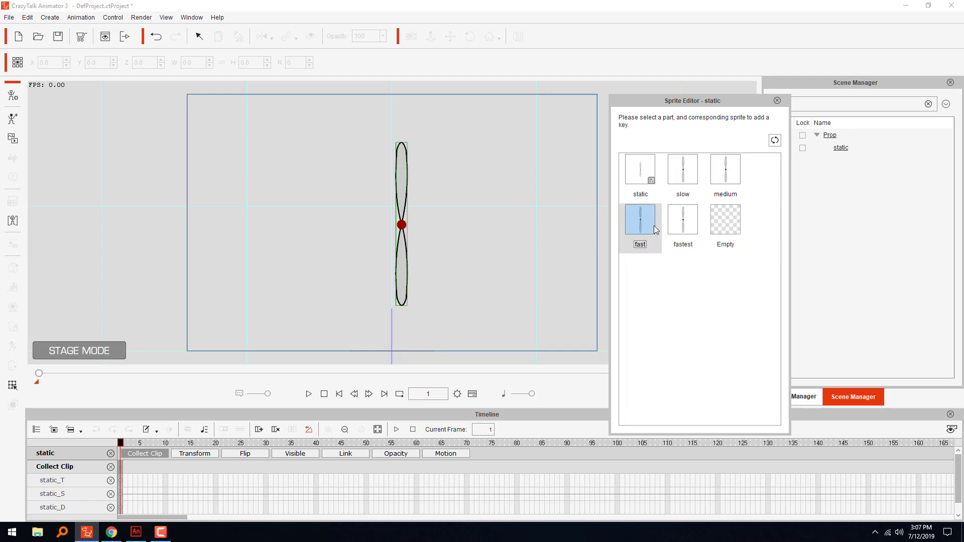
{"action": "right_click", "coordinate": [122, 469]}
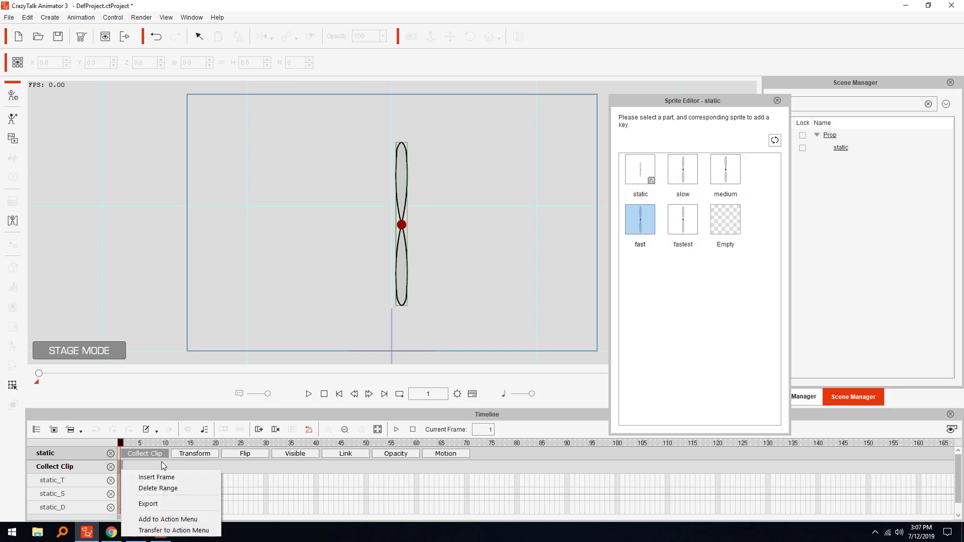
{"action": "left_click", "coordinate": [168, 519]}
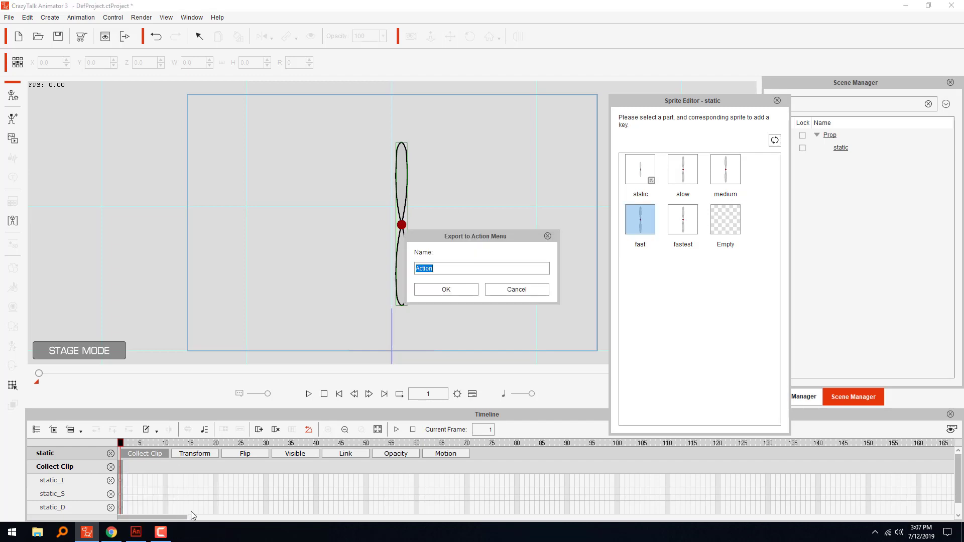
{"action": "type", "text": "Fast"}
{"action": "left_click", "coordinate": [446, 290]}
Step: Save the fastest spin sprite as the 'Fastest' action menu entry
{"action": "left_click", "coordinate": [685, 227]}
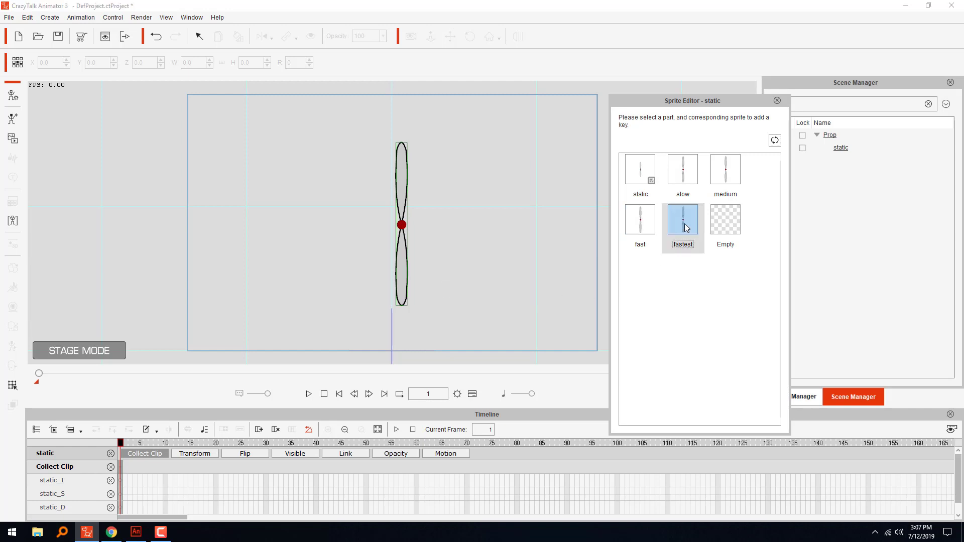
{"action": "right_click", "coordinate": [121, 471]}
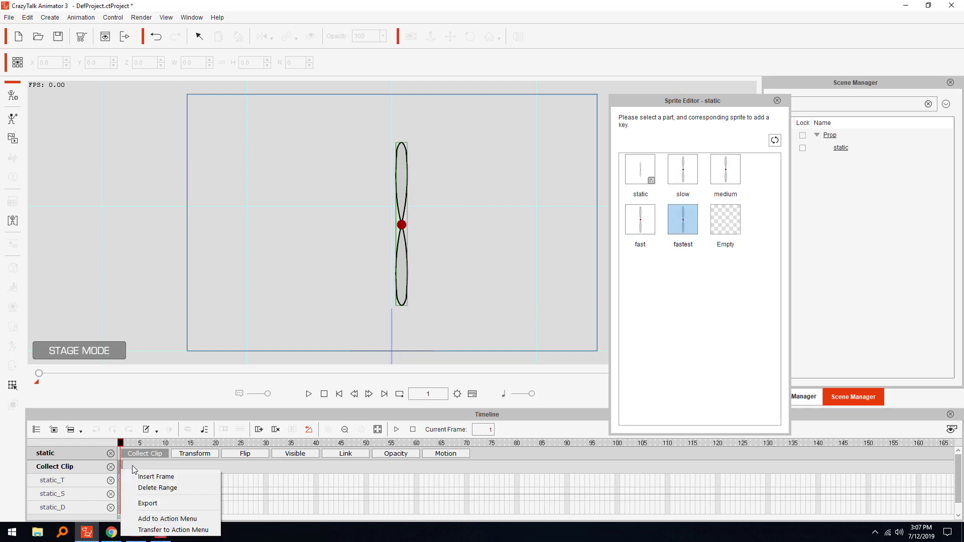
{"action": "left_click", "coordinate": [194, 516]}
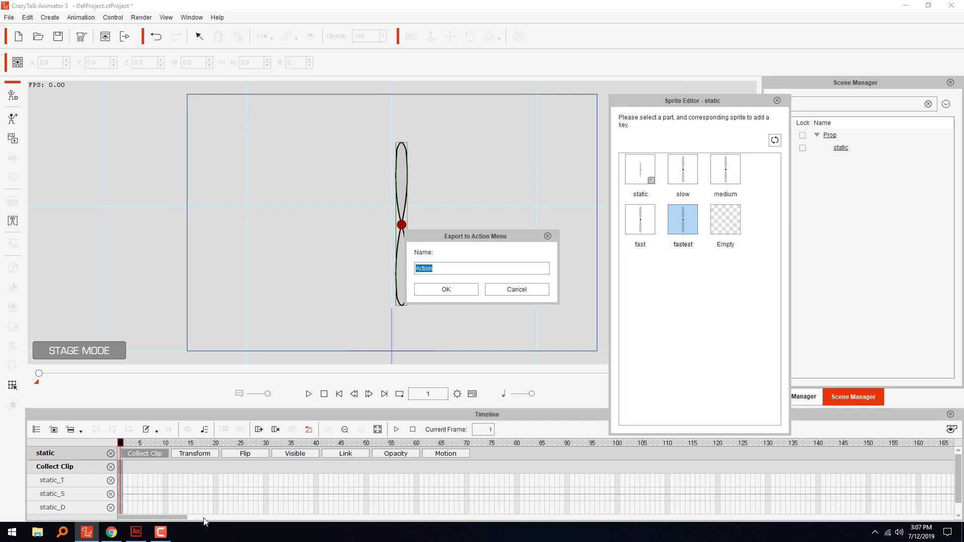
{"action": "type", "text": "Fastest"}
{"action": "left_click", "coordinate": [446, 289]}
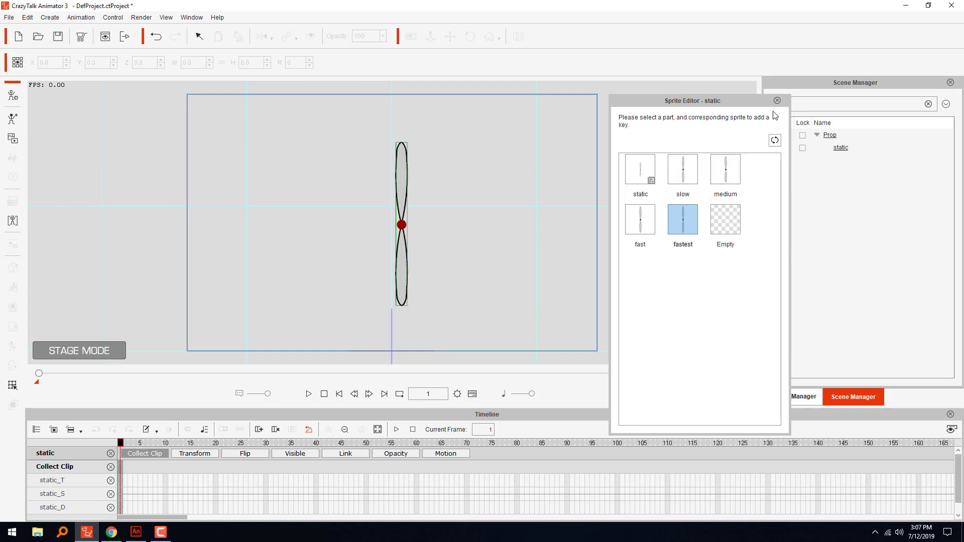
Step: Close the Sprite Editor, preview playback, then key the propeller's Slow action at frame 1
{"action": "left_click", "coordinate": [777, 100]}
{"action": "left_click", "coordinate": [503, 291]}
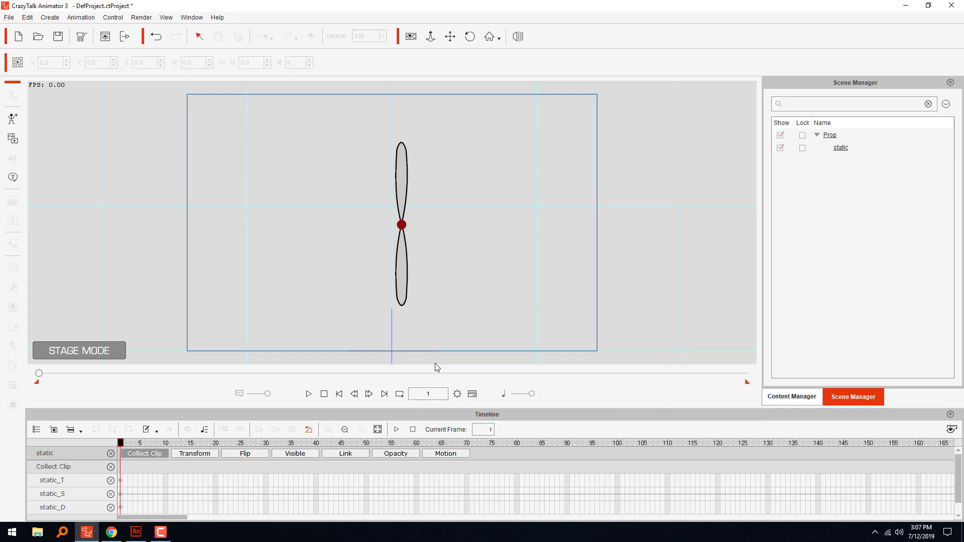
{"action": "left_click", "coordinate": [309, 394]}
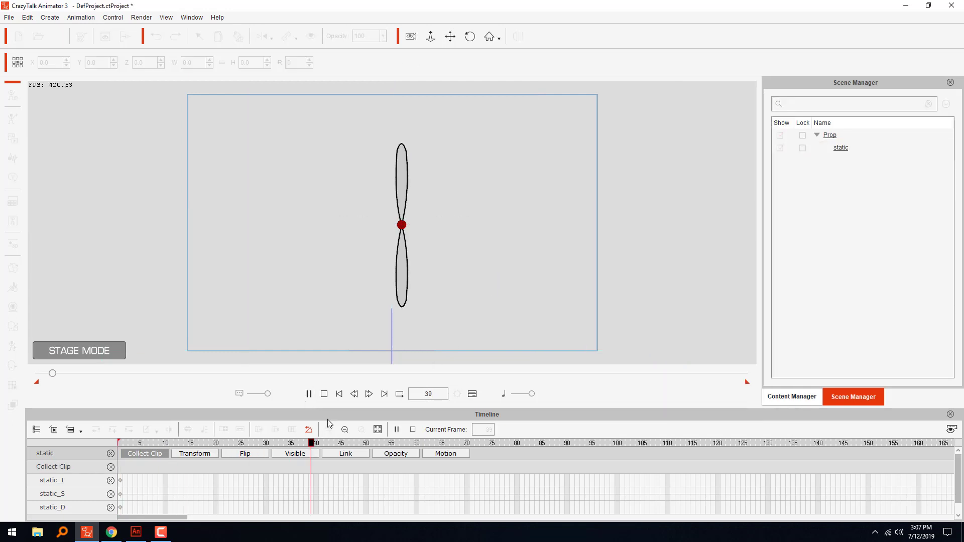
{"action": "left_click", "coordinate": [324, 394]}
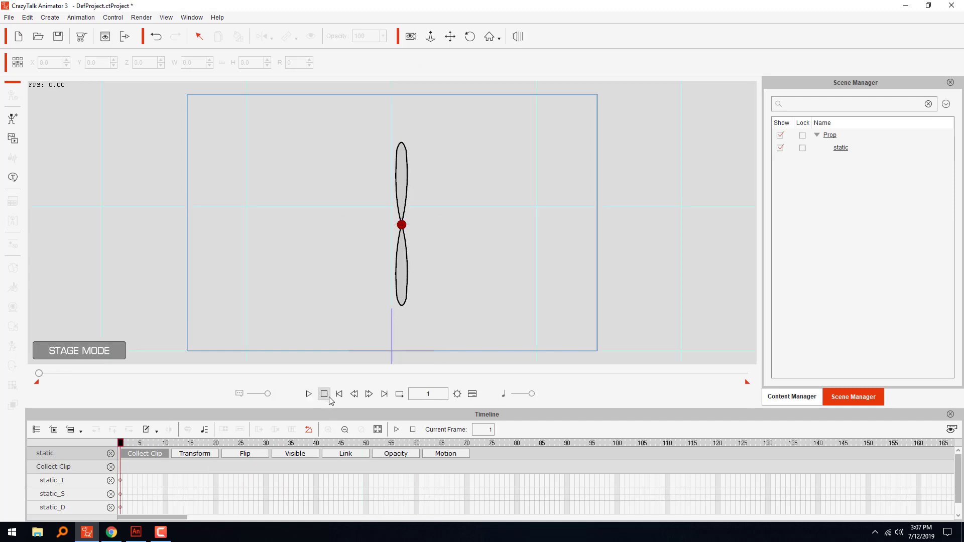
{"action": "left_click", "coordinate": [403, 270]}
{"action": "right_click", "coordinate": [404, 203]}
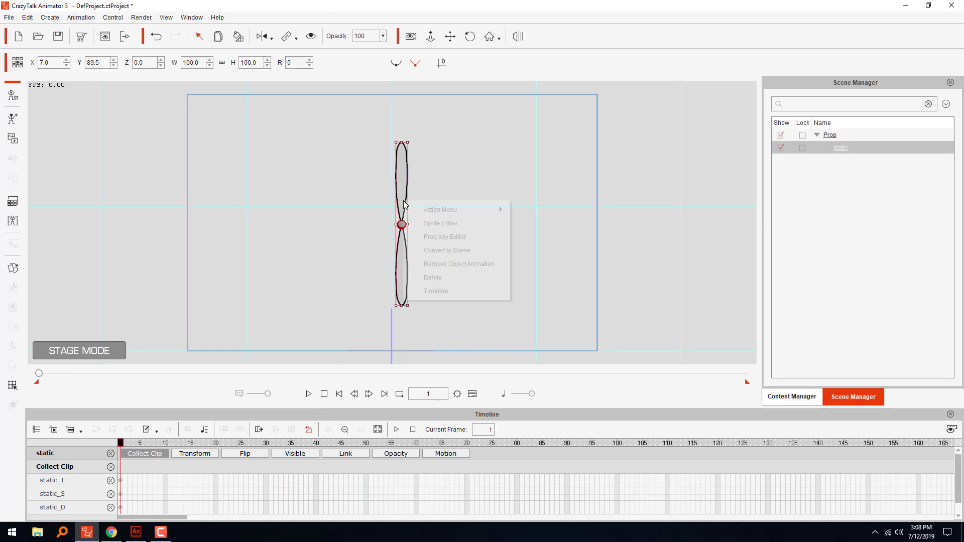
{"action": "mouse_move", "coordinate": [485, 210]}
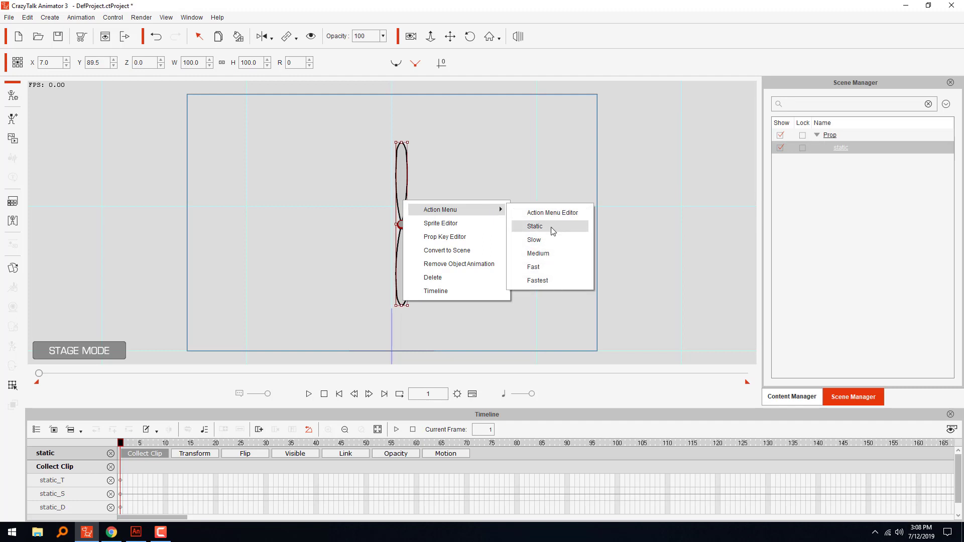
{"action": "left_click", "coordinate": [542, 239]}
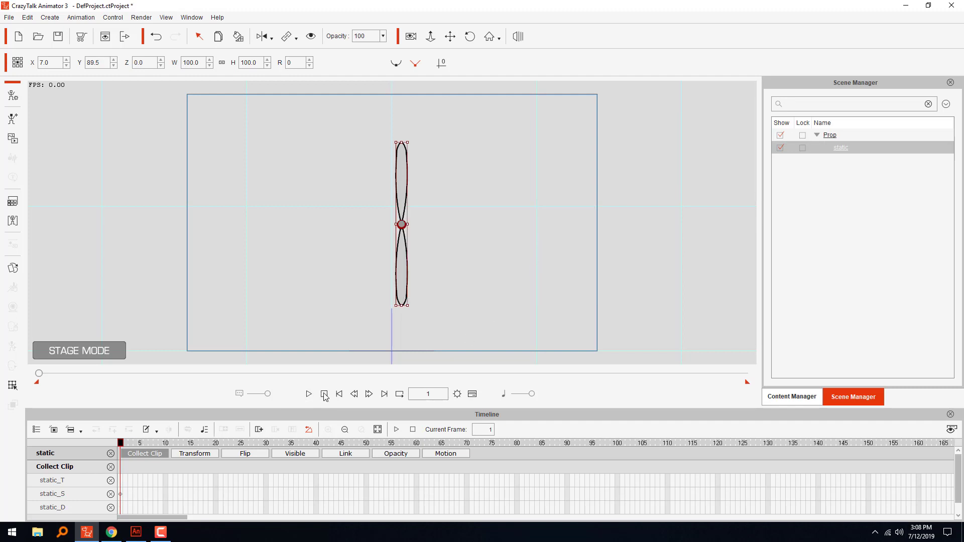
Step: Key the Medium action at frame 40 and the Fast action at frame 59
{"action": "key", "text": "space"}
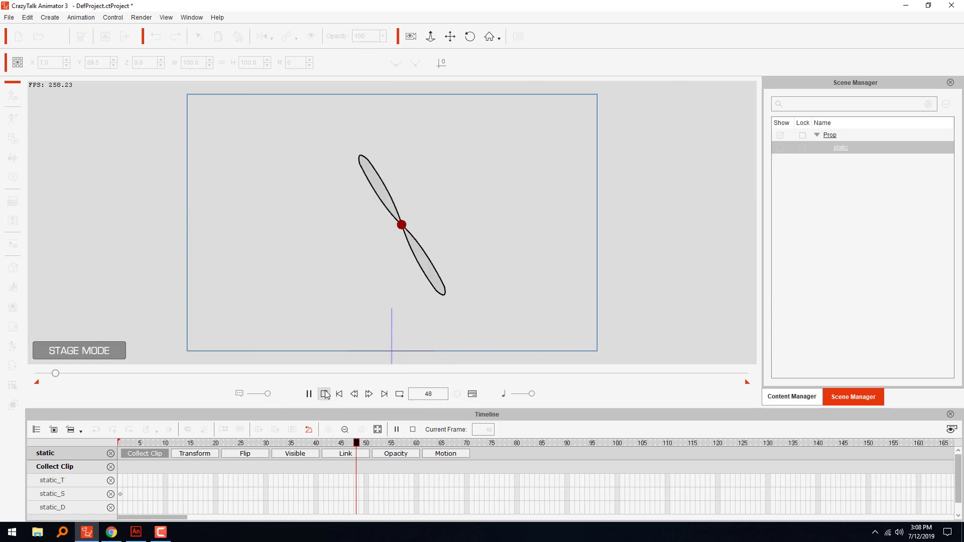
{"action": "key", "text": "space"}
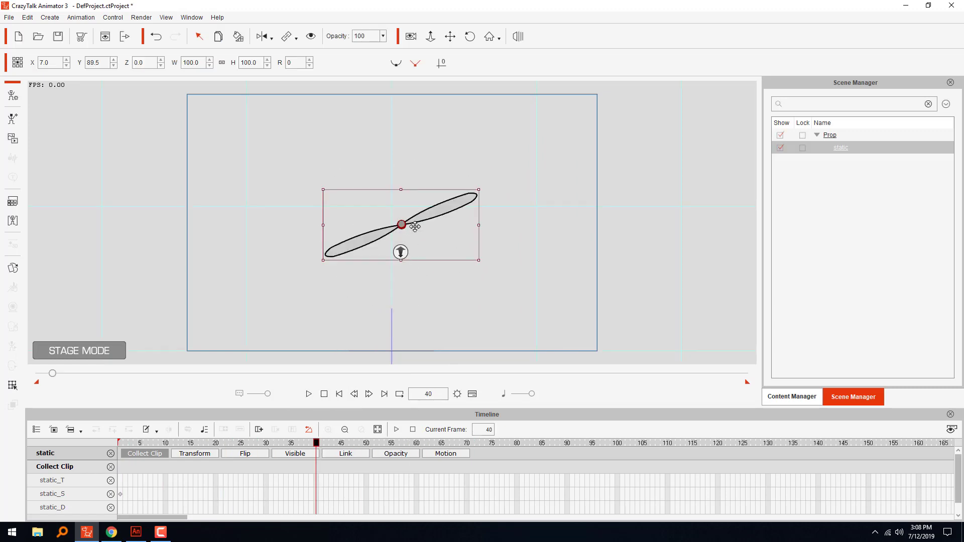
{"action": "right_click", "coordinate": [424, 218]}
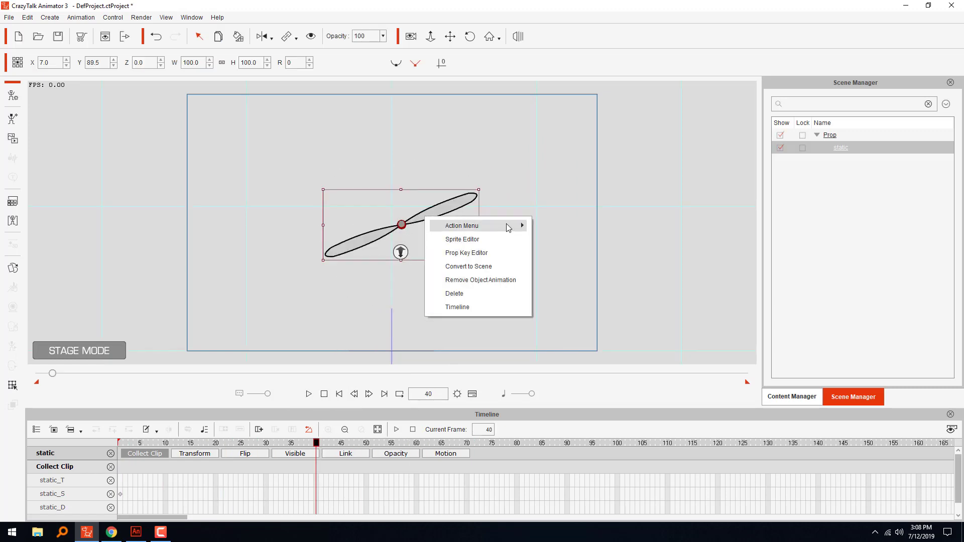
{"action": "mouse_move", "coordinate": [507, 224]}
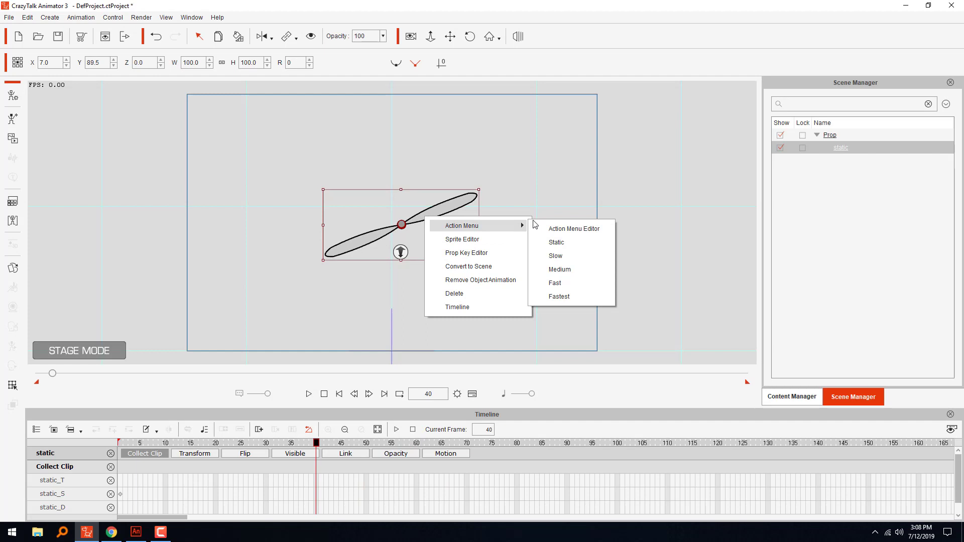
{"action": "left_click", "coordinate": [568, 274]}
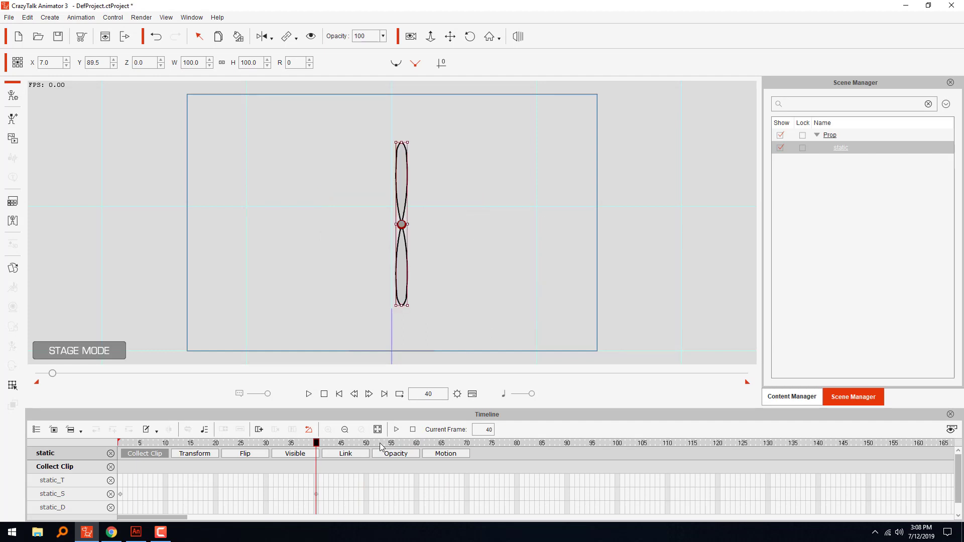
{"action": "left_click", "coordinate": [413, 444]}
{"action": "right_click", "coordinate": [401, 240]}
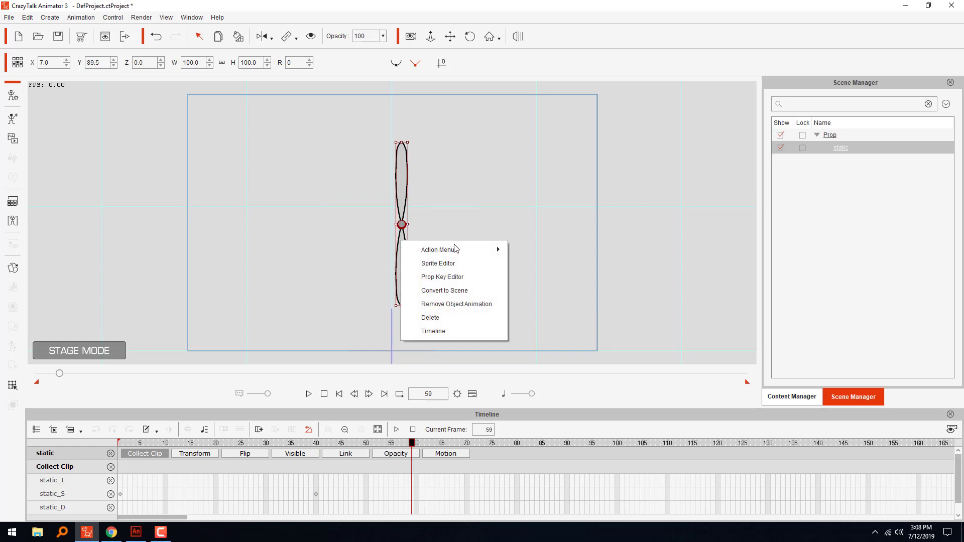
{"action": "mouse_move", "coordinate": [496, 246]}
{"action": "left_click", "coordinate": [565, 306]}
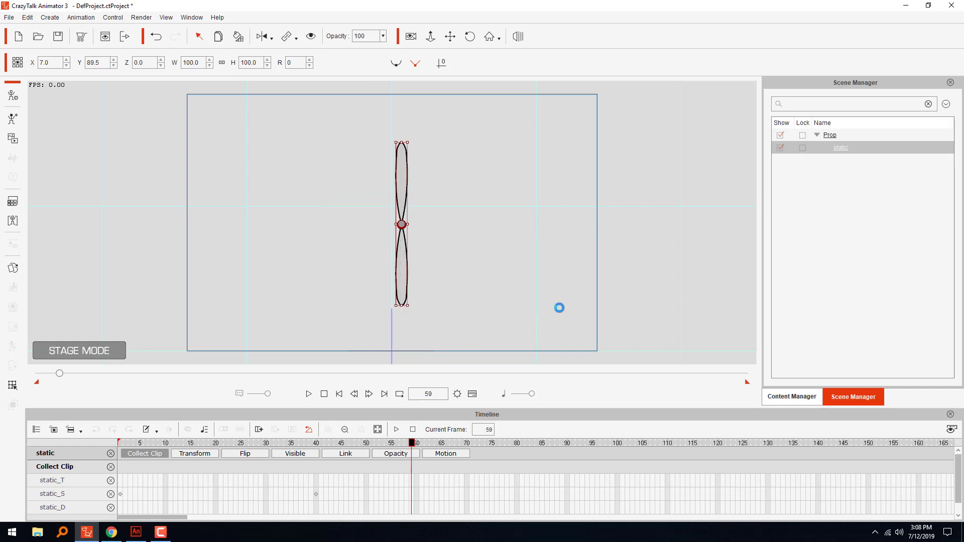
Step: Key the propeller's Slow action again at frame 80
{"action": "left_click", "coordinate": [501, 444]}
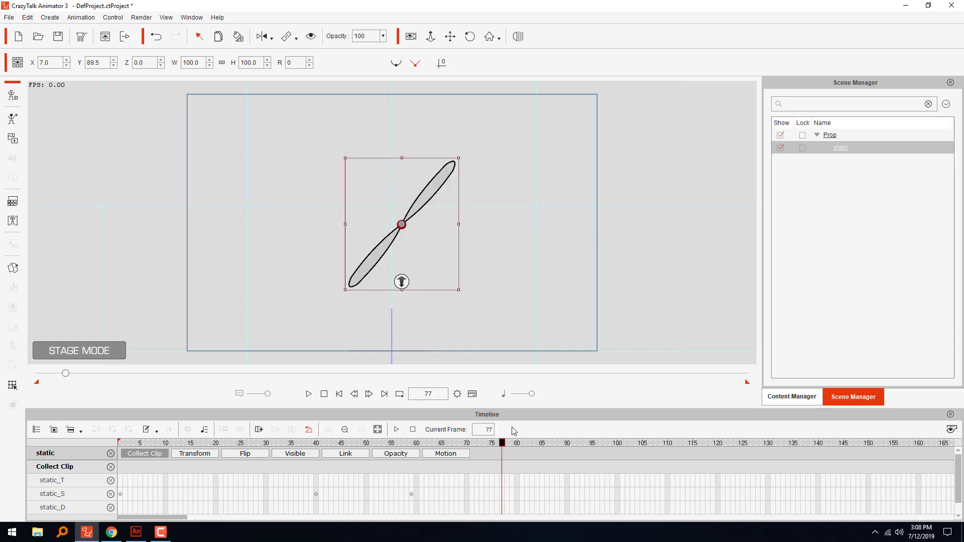
{"action": "left_click", "coordinate": [520, 444]}
{"action": "right_click", "coordinate": [435, 265]}
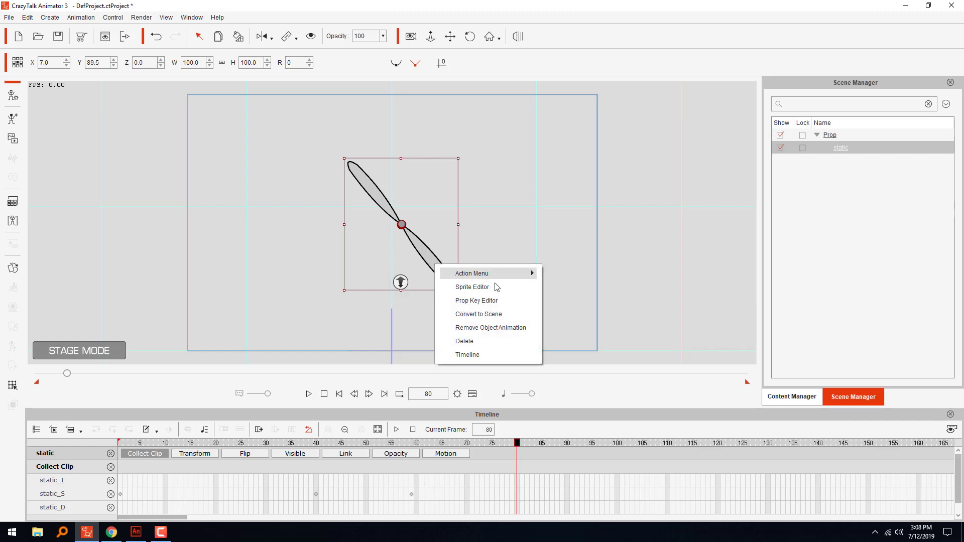
{"action": "mouse_move", "coordinate": [531, 276]}
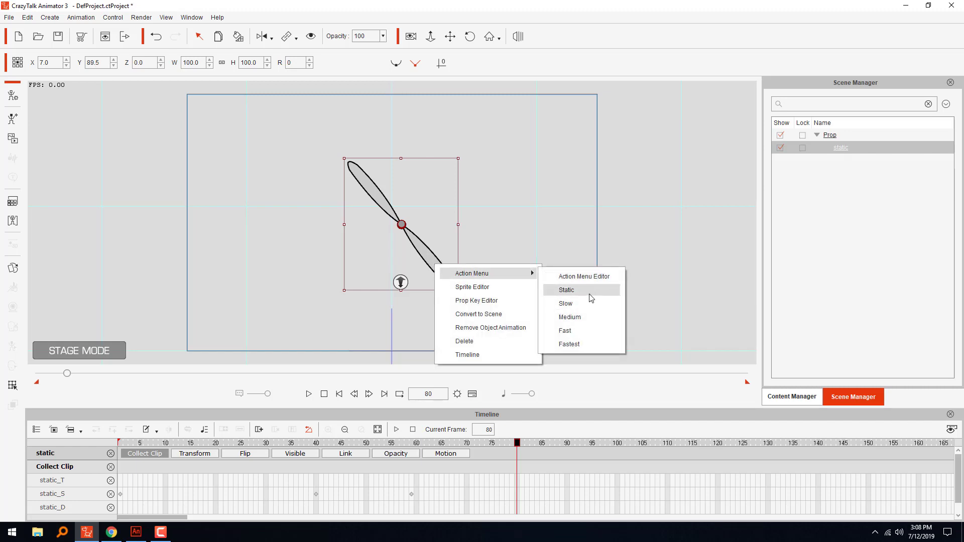
{"action": "left_click", "coordinate": [567, 304]}
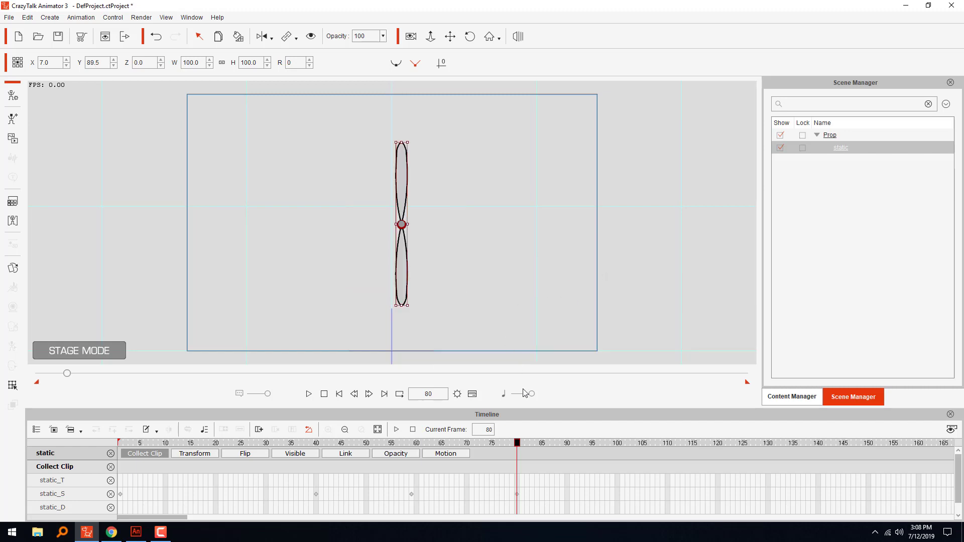
Step: Key the Static action at frame 93 and play the animation from the start
{"action": "left_click_drag", "start_coordinate": [518, 444], "coordinate": [583, 449]}
{"action": "right_click", "coordinate": [395, 258]}
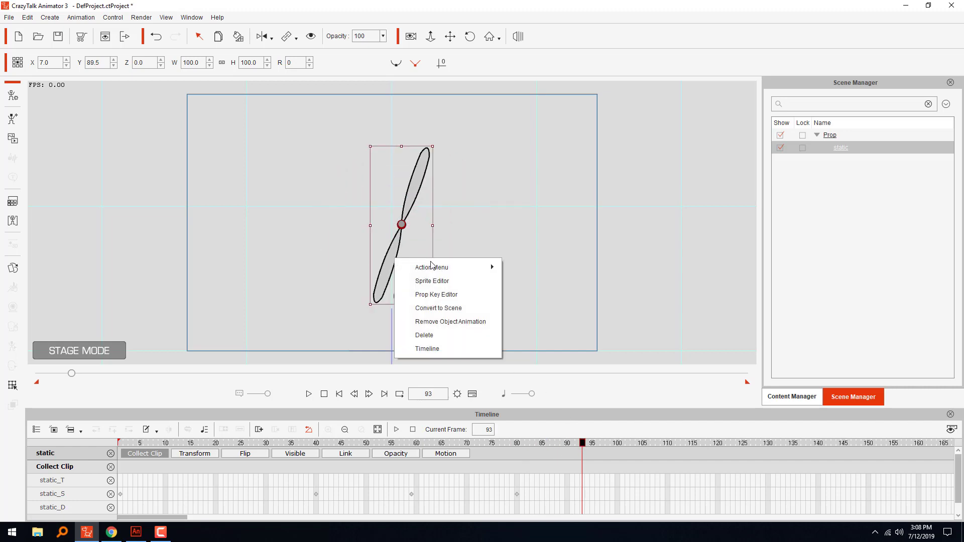
{"action": "mouse_move", "coordinate": [490, 266]}
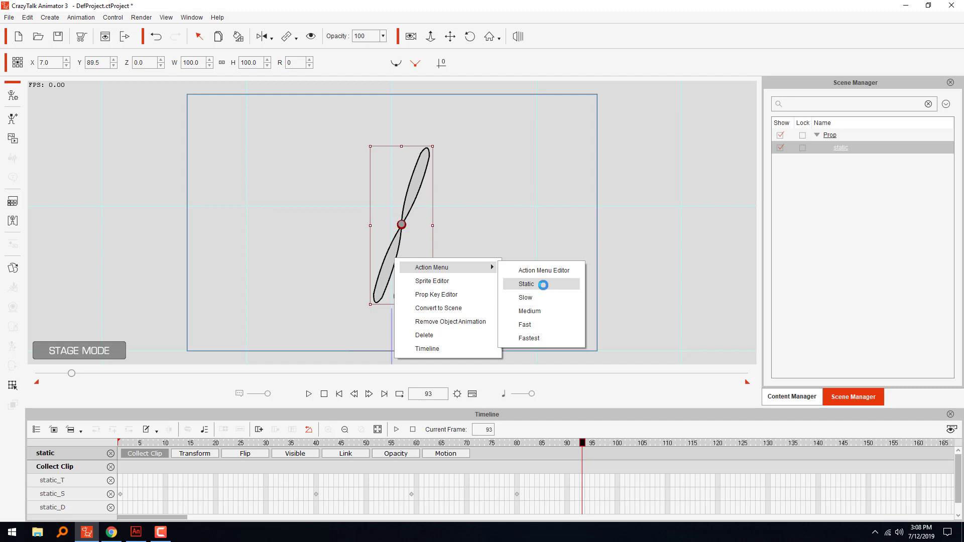
{"action": "left_click", "coordinate": [544, 282]}
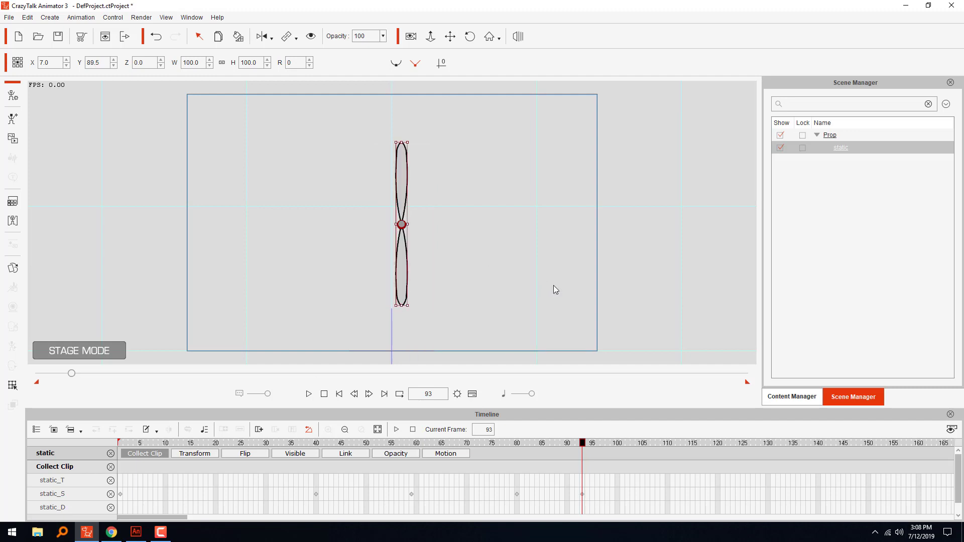
{"action": "left_click", "coordinate": [309, 394]}
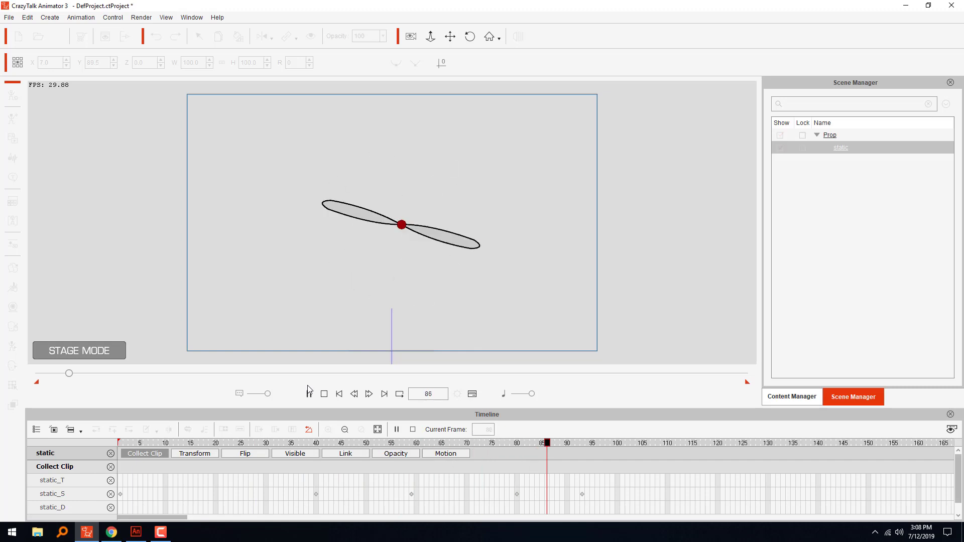
{"action": "left_click", "coordinate": [325, 395]}
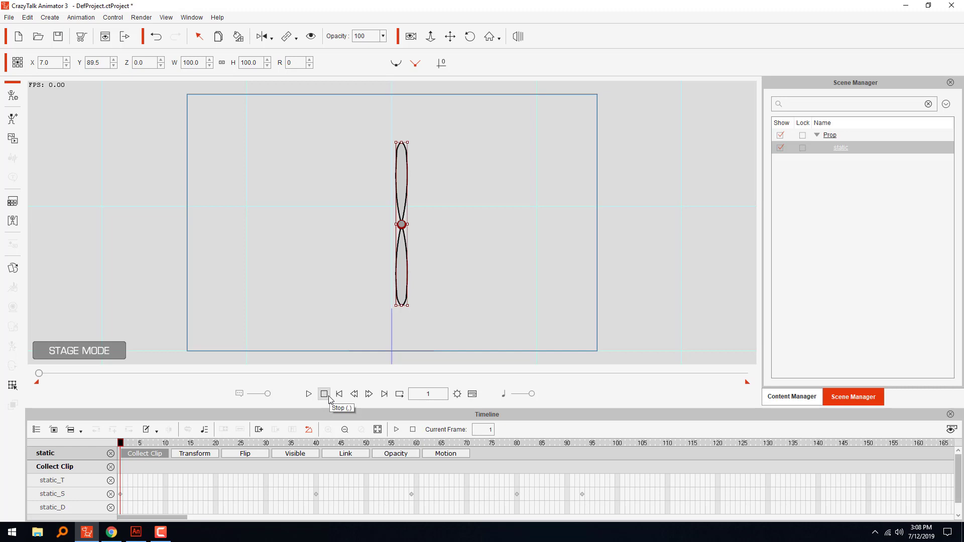
{"action": "left_click", "coordinate": [468, 274]}
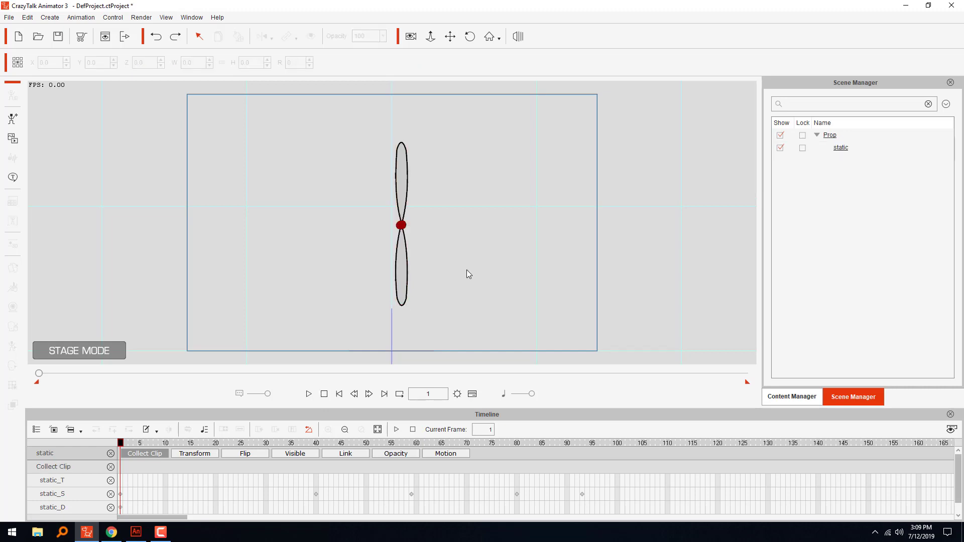